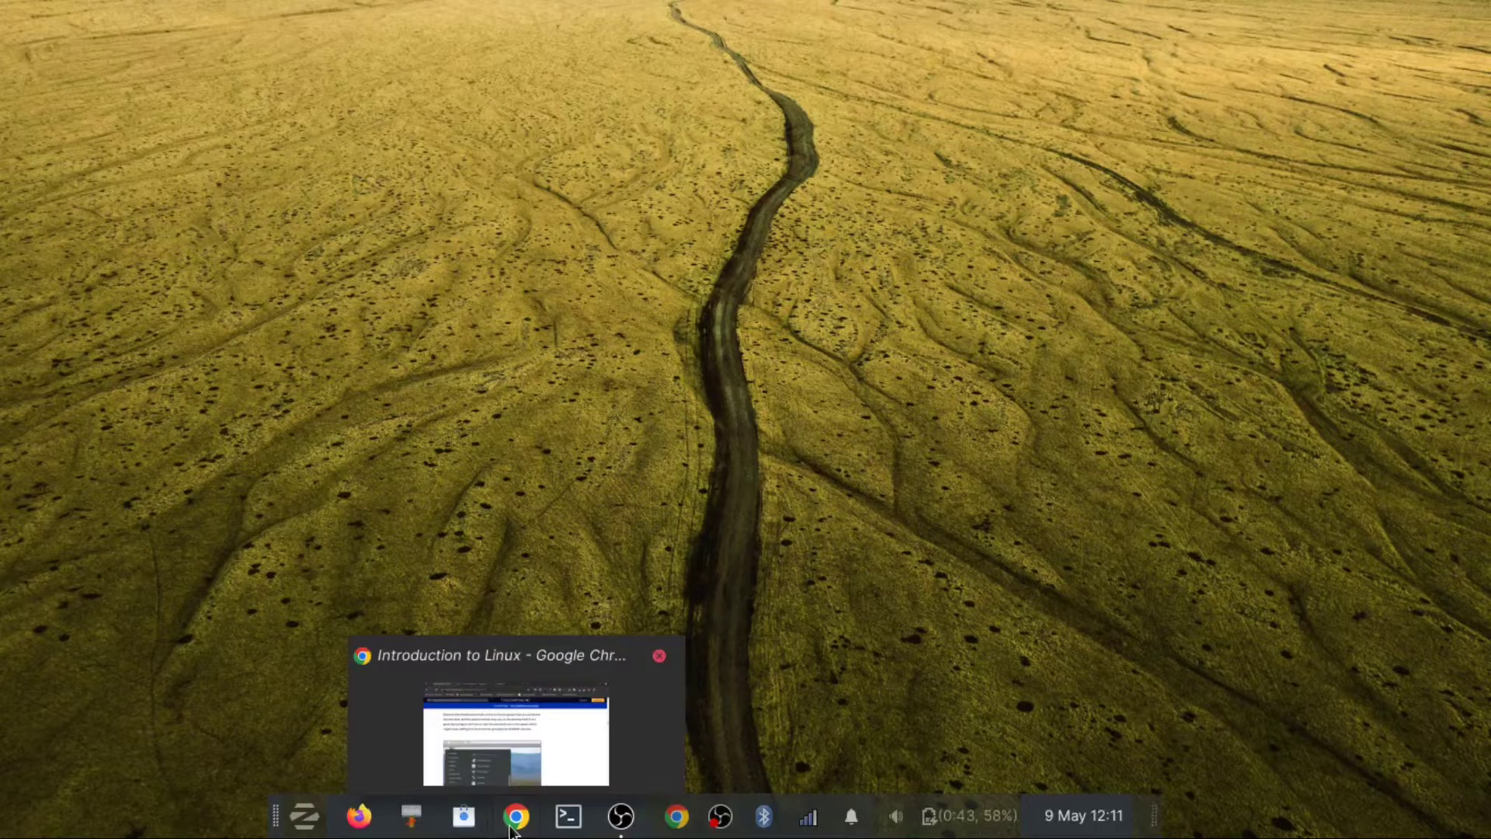
- Restore the Chrome window showing freeCodeCamp's Introduction to Linux article
click(510, 830)
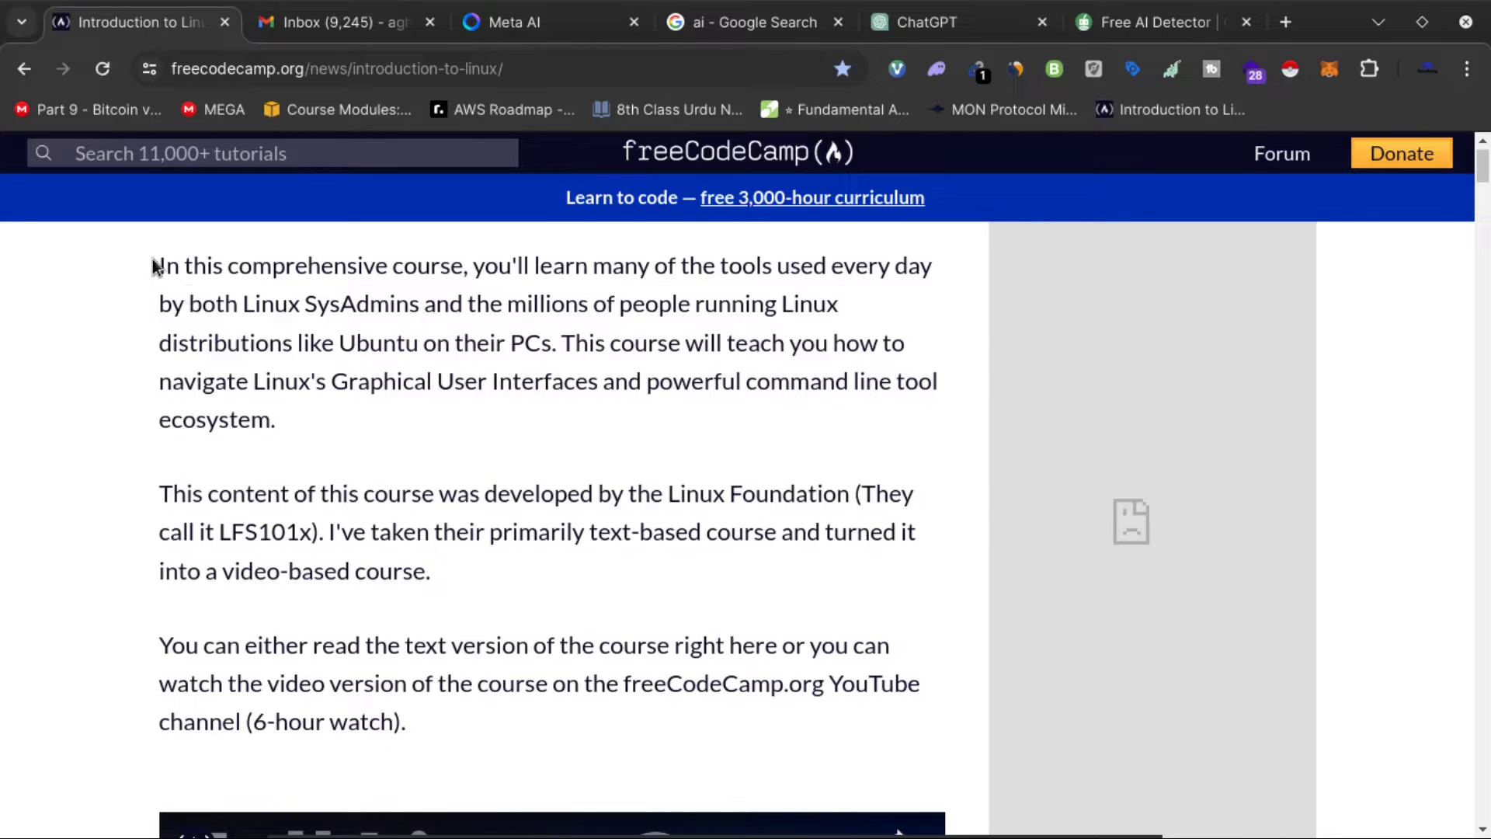
- Copy the article's first three paragraphs, from 'In this comprehensive course' to the 6-hour watch line
drag(159, 260, 425, 590)
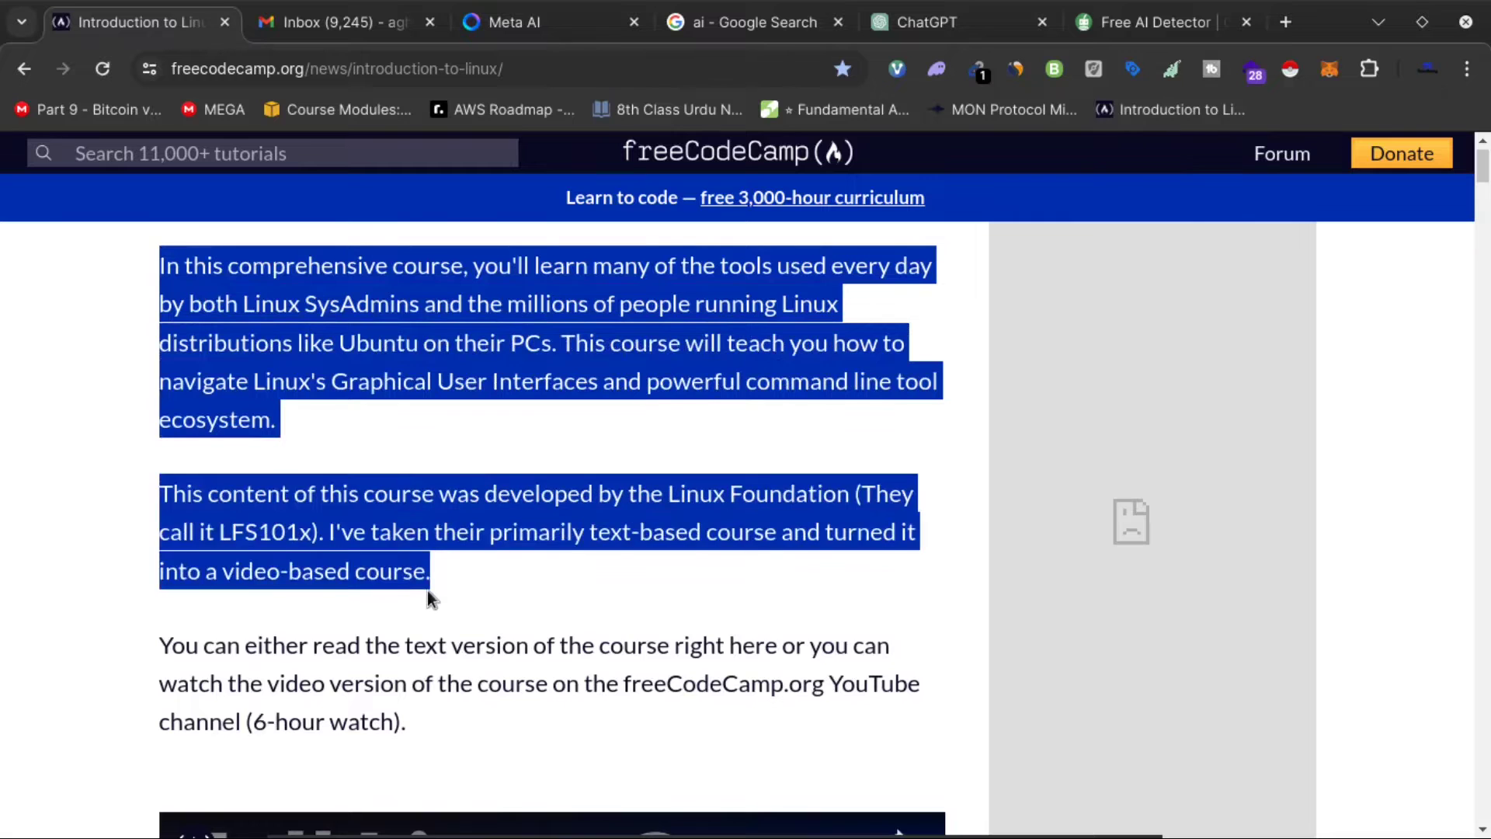
click(427, 590)
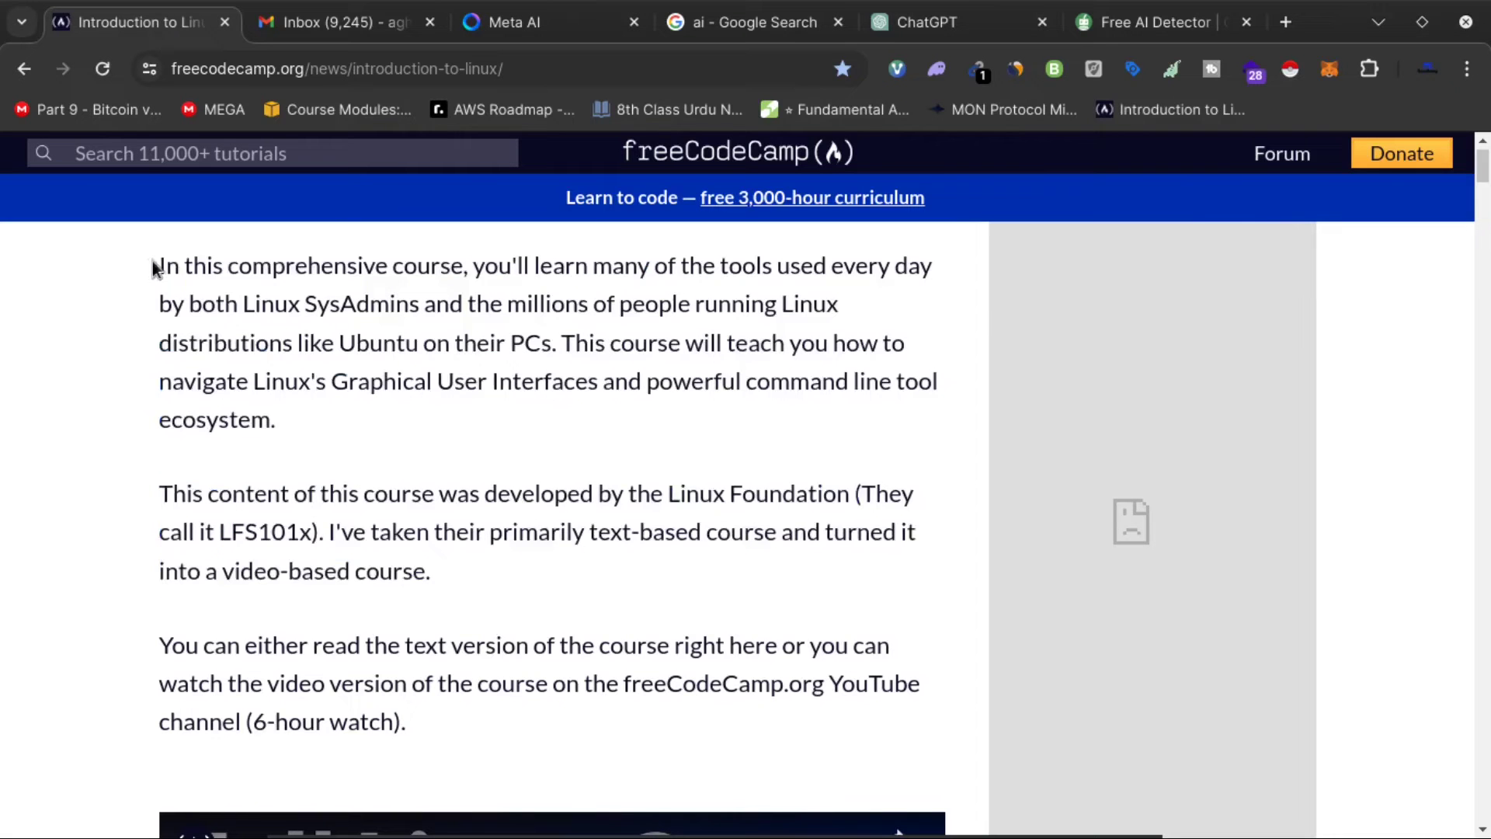
drag(155, 268, 422, 705)
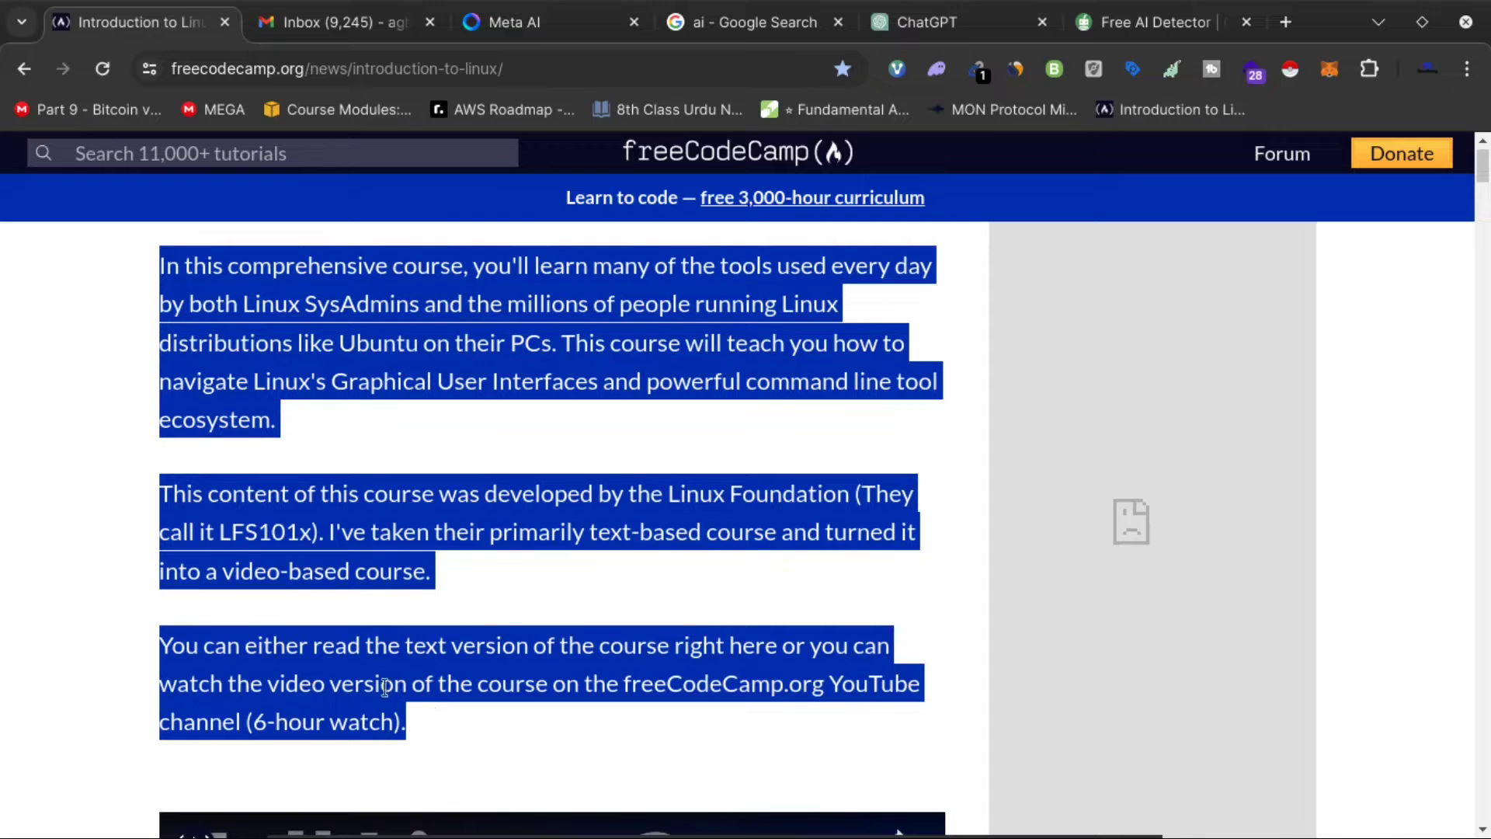
right_click(381, 363)
click(416, 385)
- Replace the AI Detector text with the original article paragraphs and rerun it, scoring 0% AI
click(928, 22)
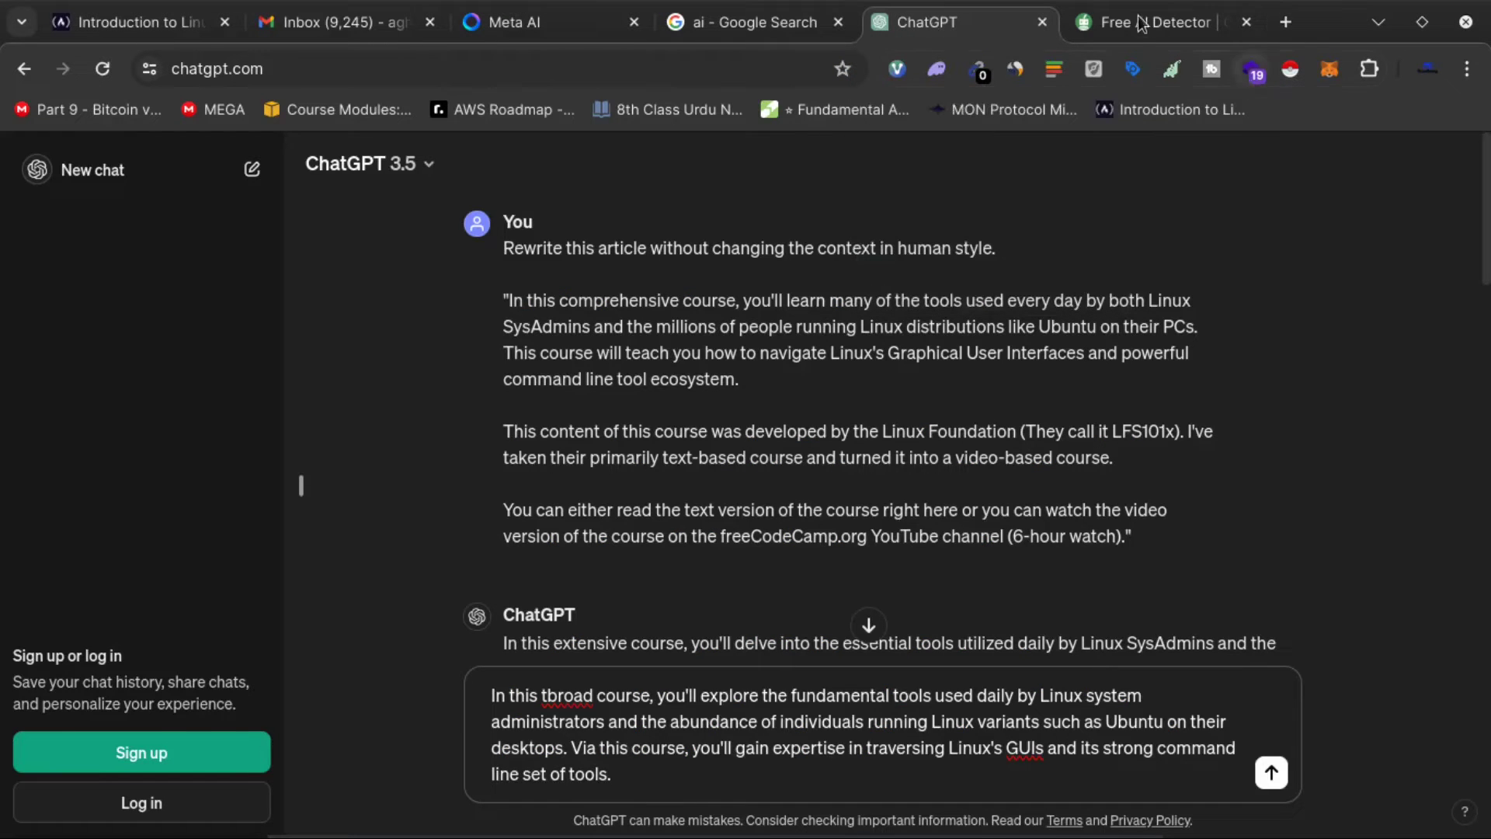
key(ctrl+Tab)
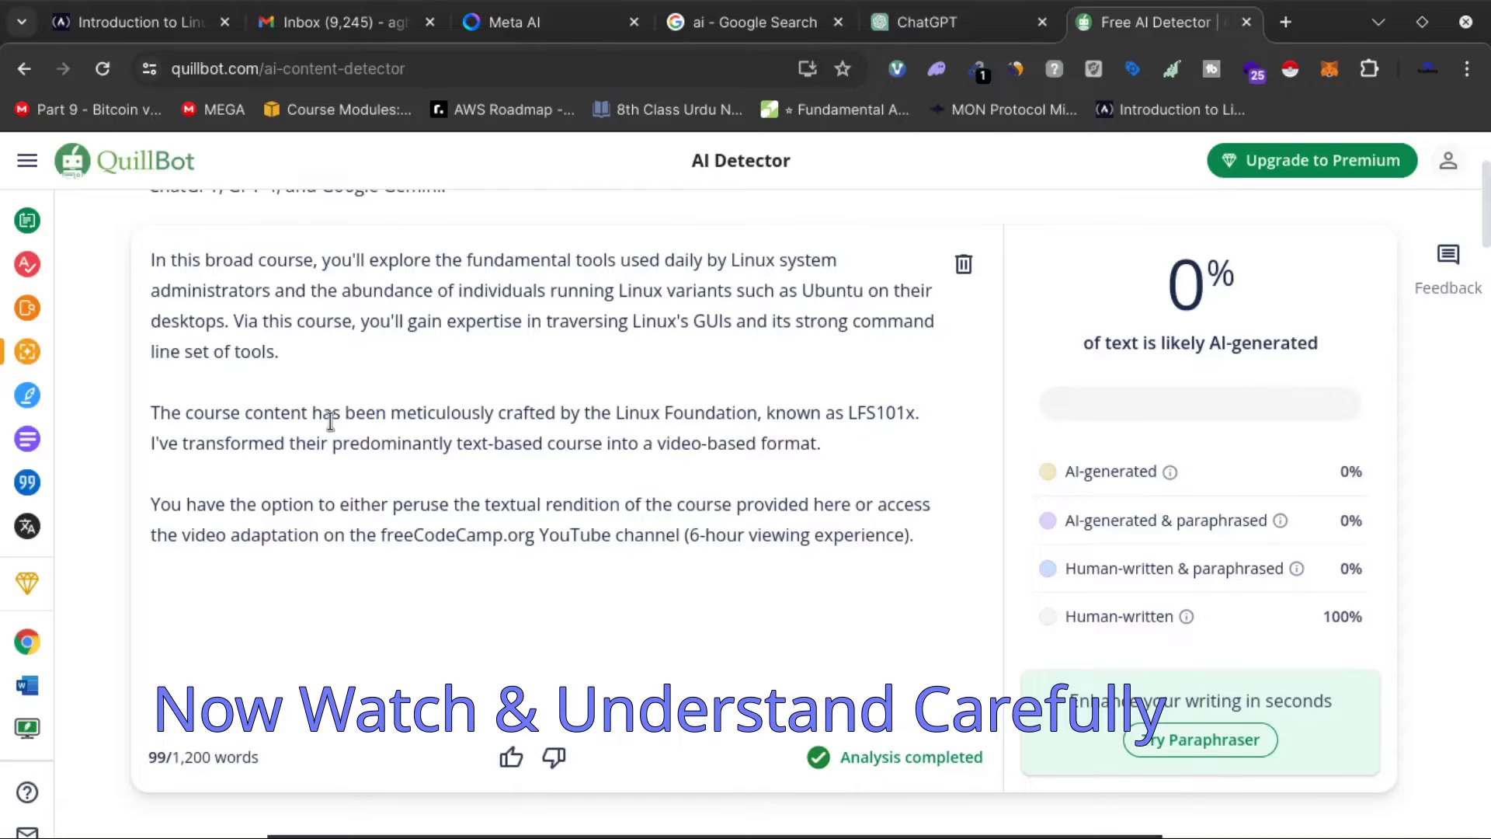
scroll(330, 420, up, 2)
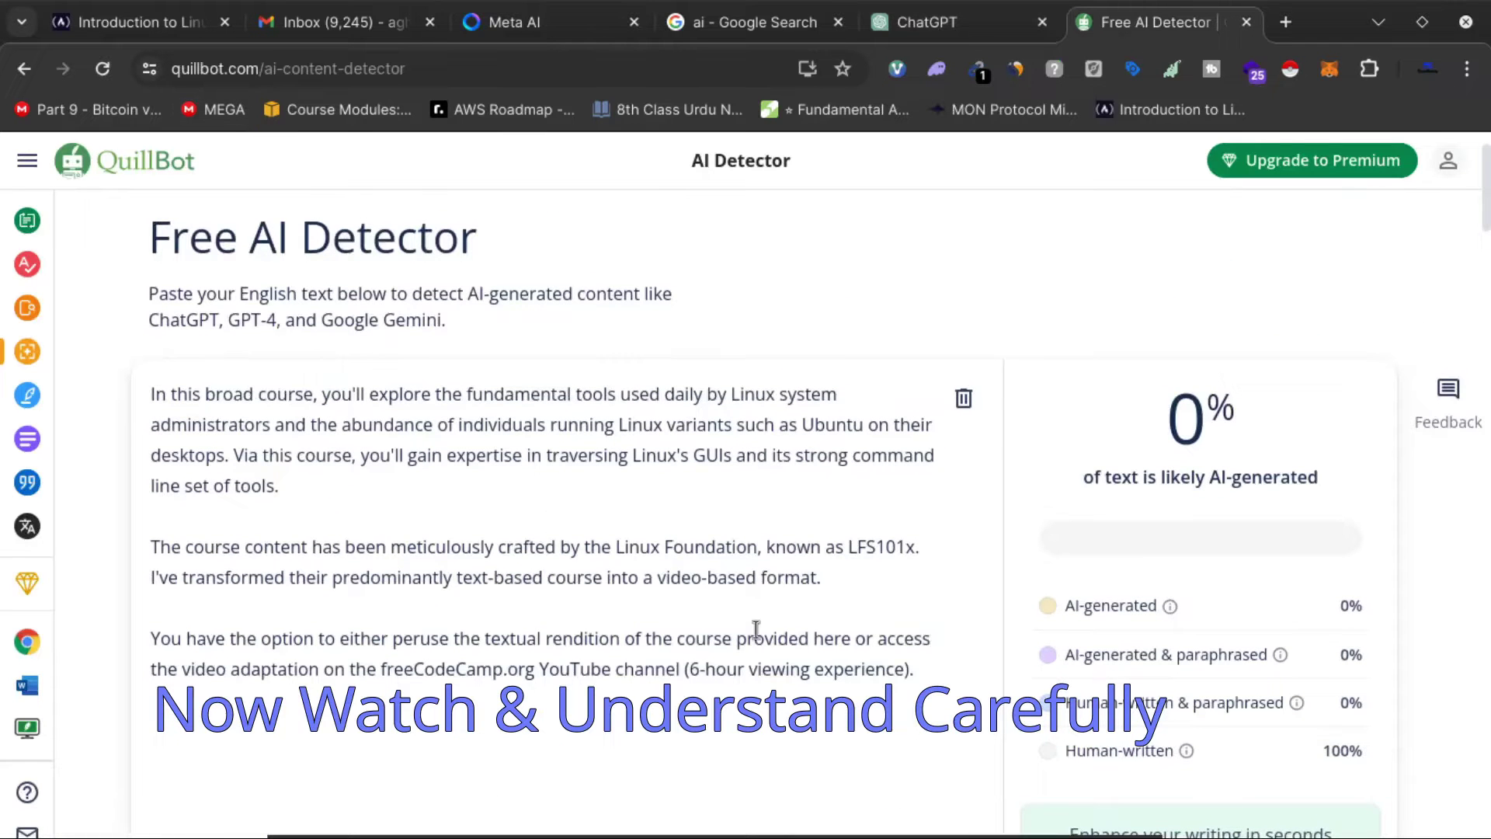
key(ctrl+a)
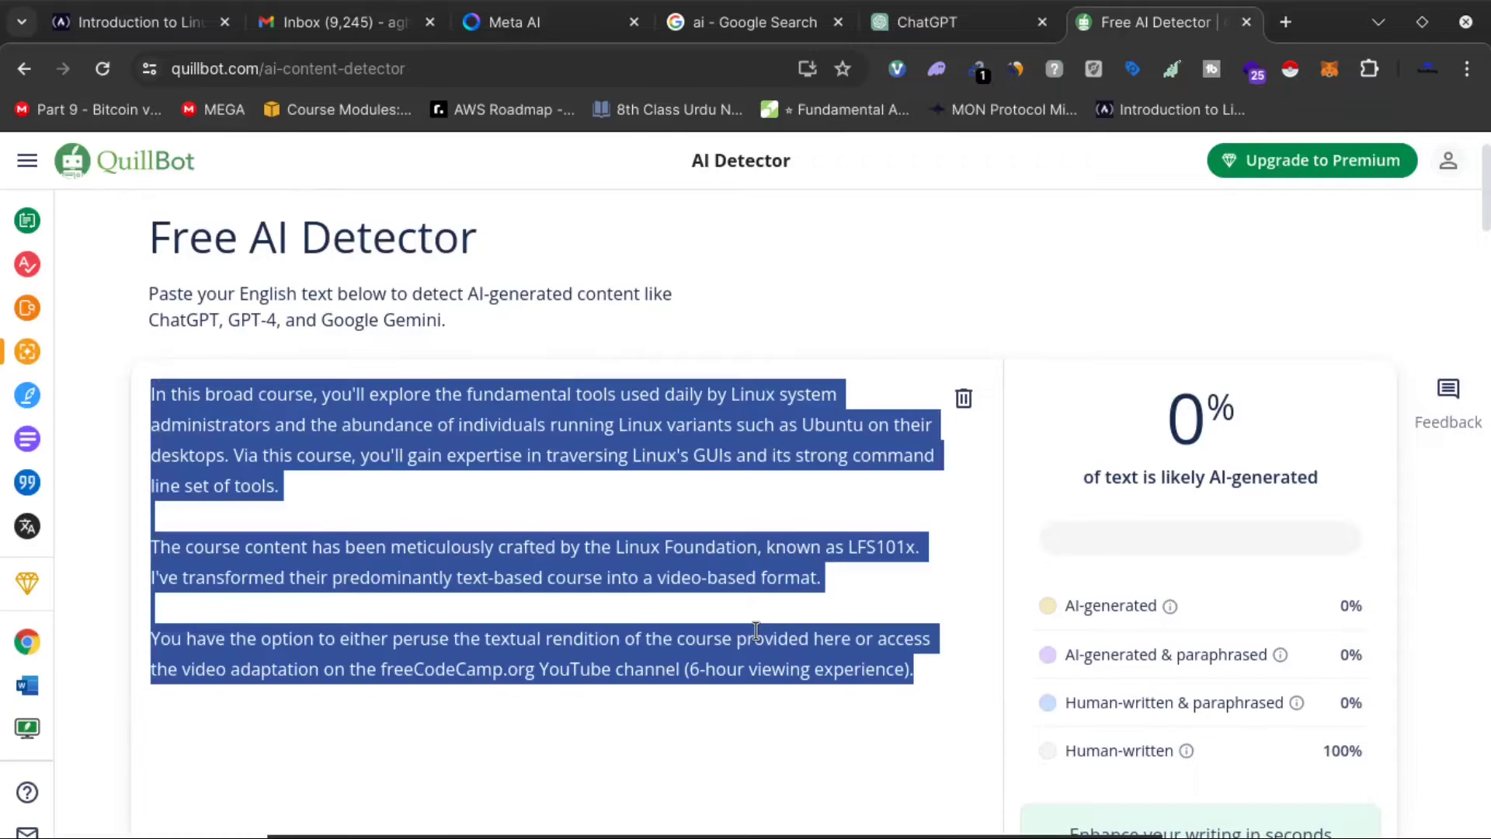
key(ctrl+v)
scroll(757, 631, down, 2)
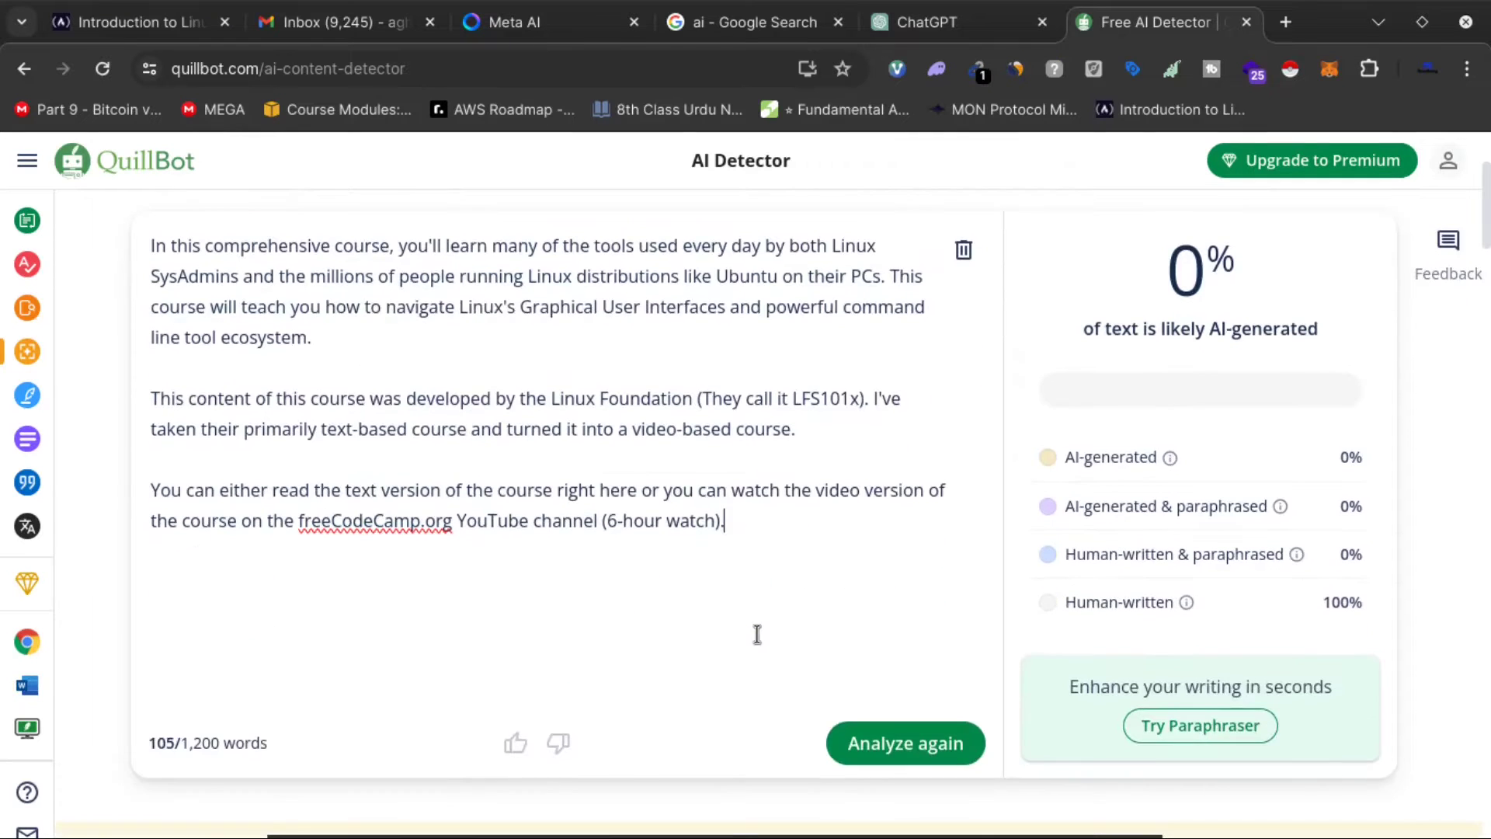
click(891, 734)
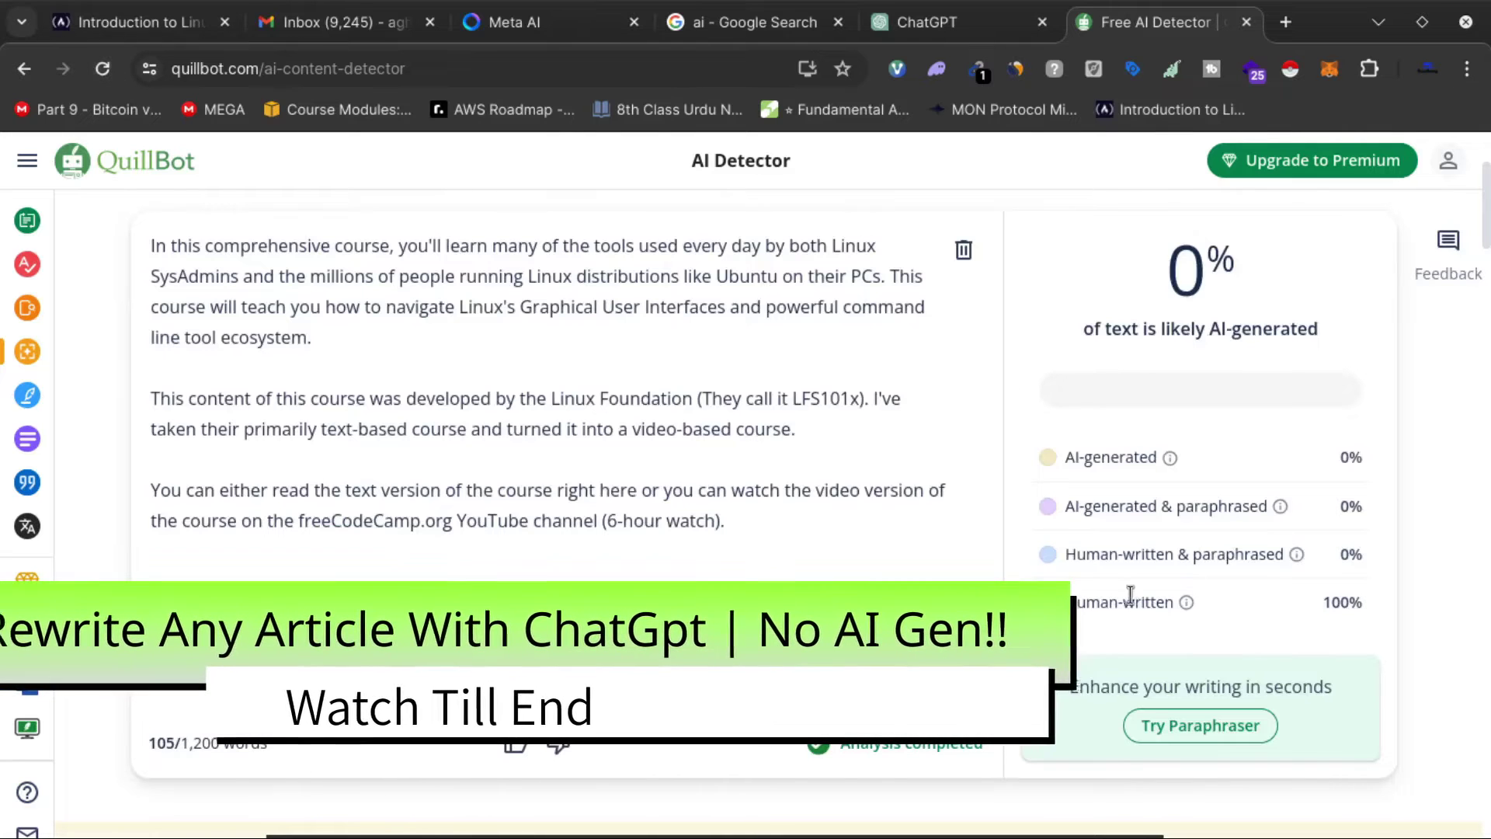
- Compare the quoted article text in ChatGPT's prompt against the freeCodeCamp article
click(136, 21)
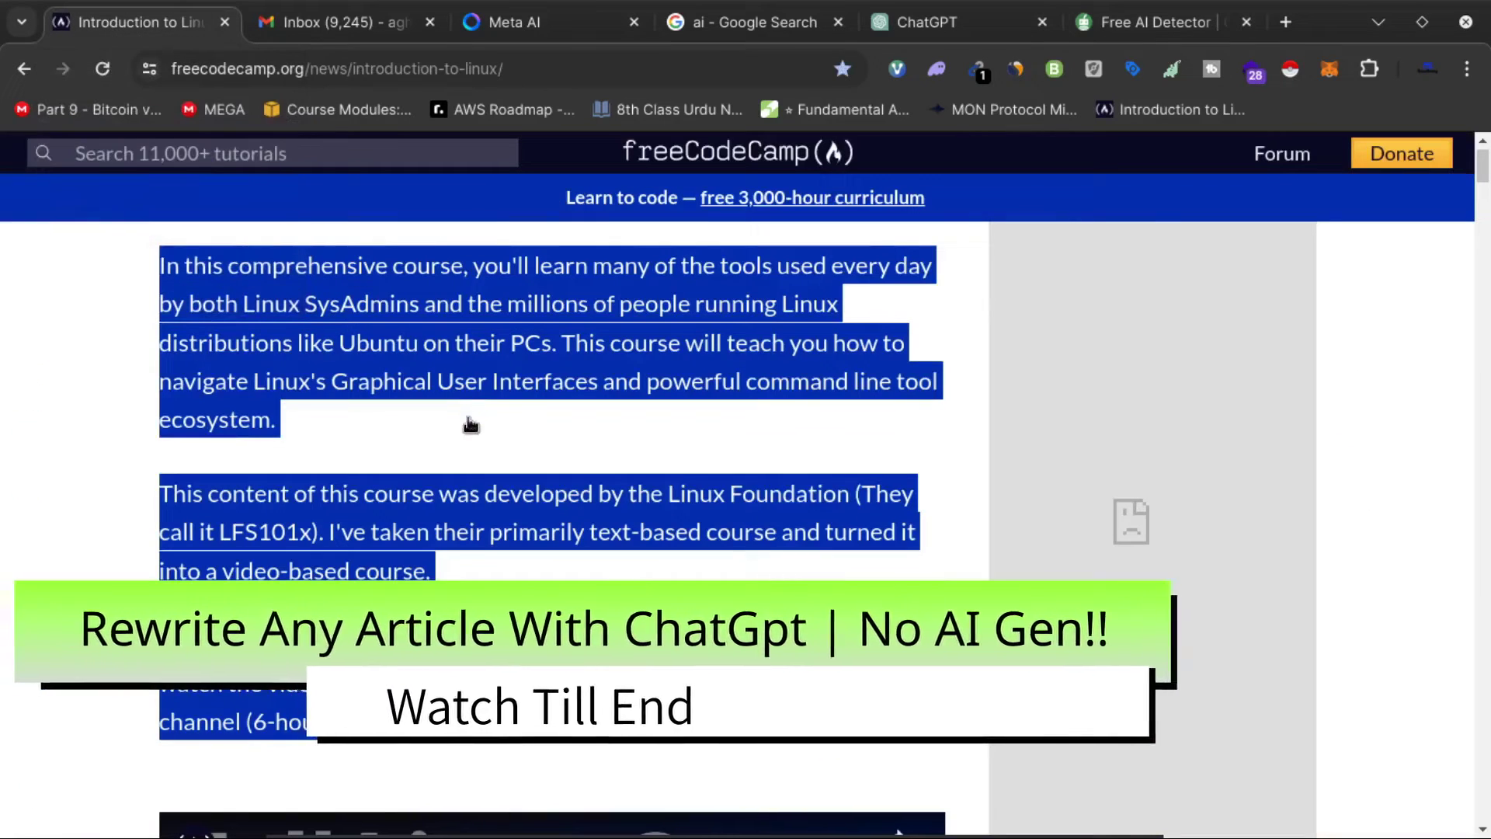
click(917, 33)
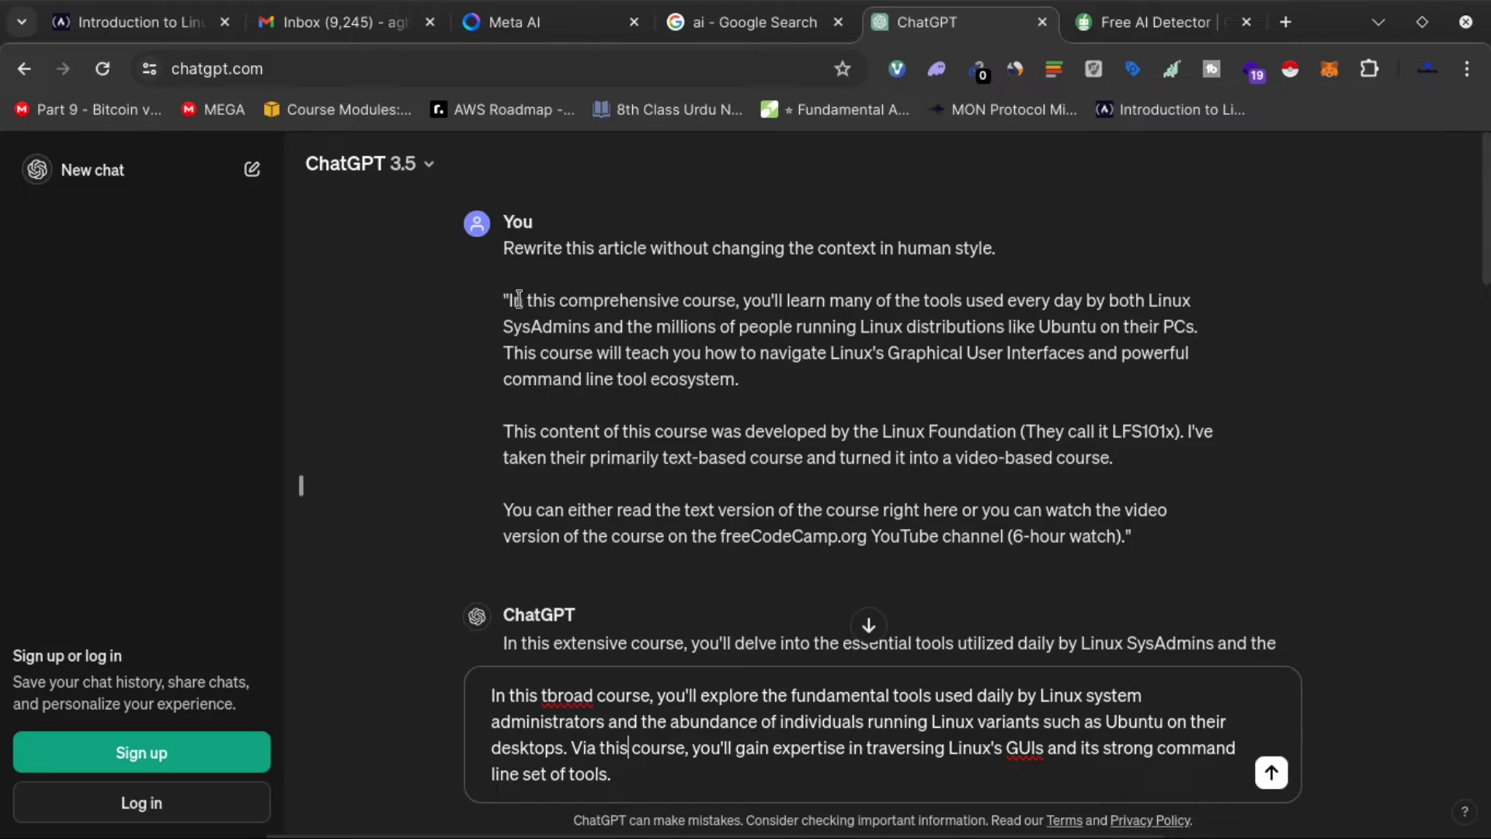
drag(512, 299, 795, 456)
click(793, 491)
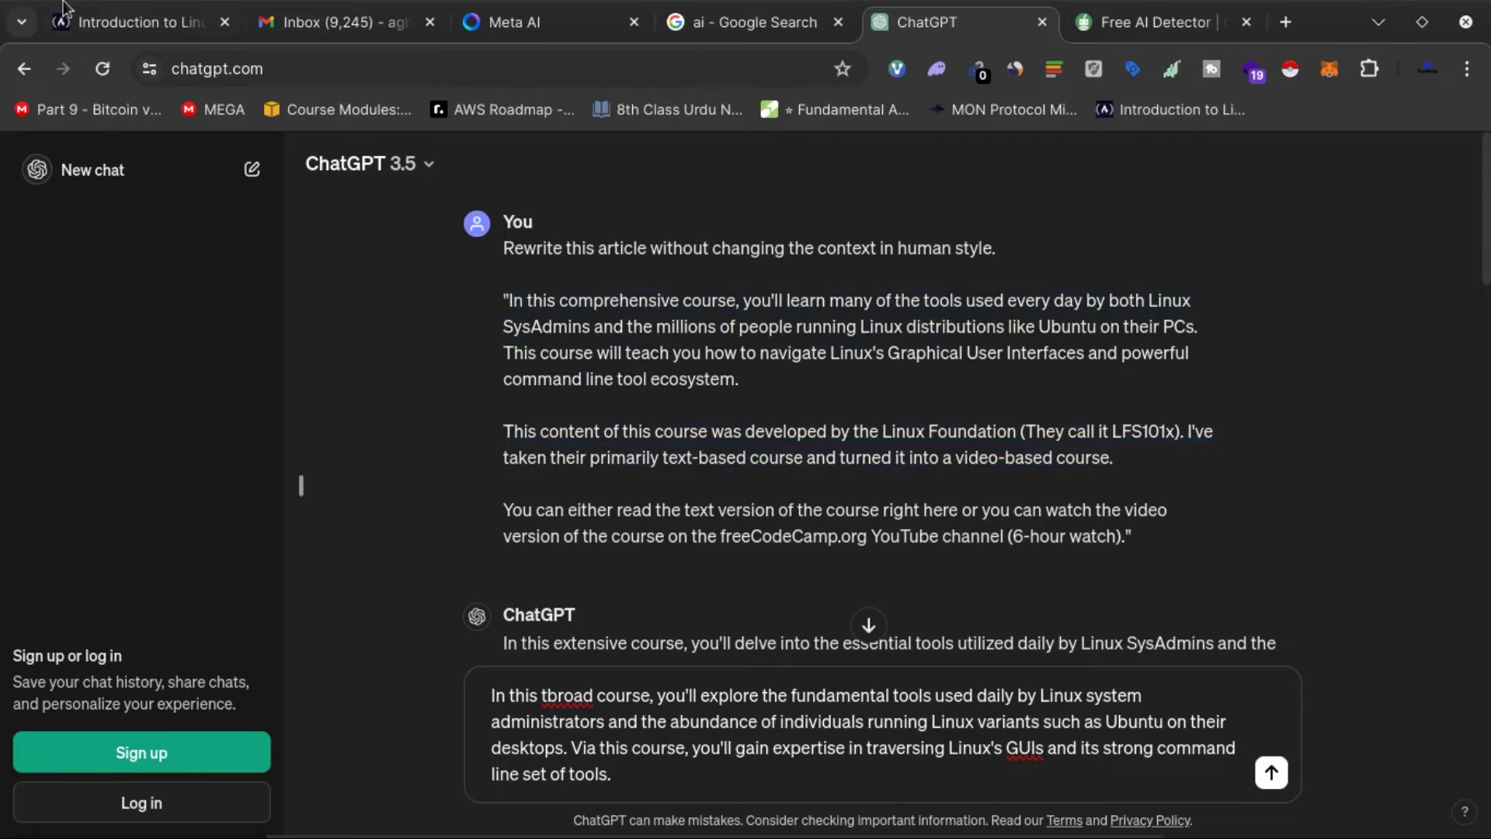
click(85, 28)
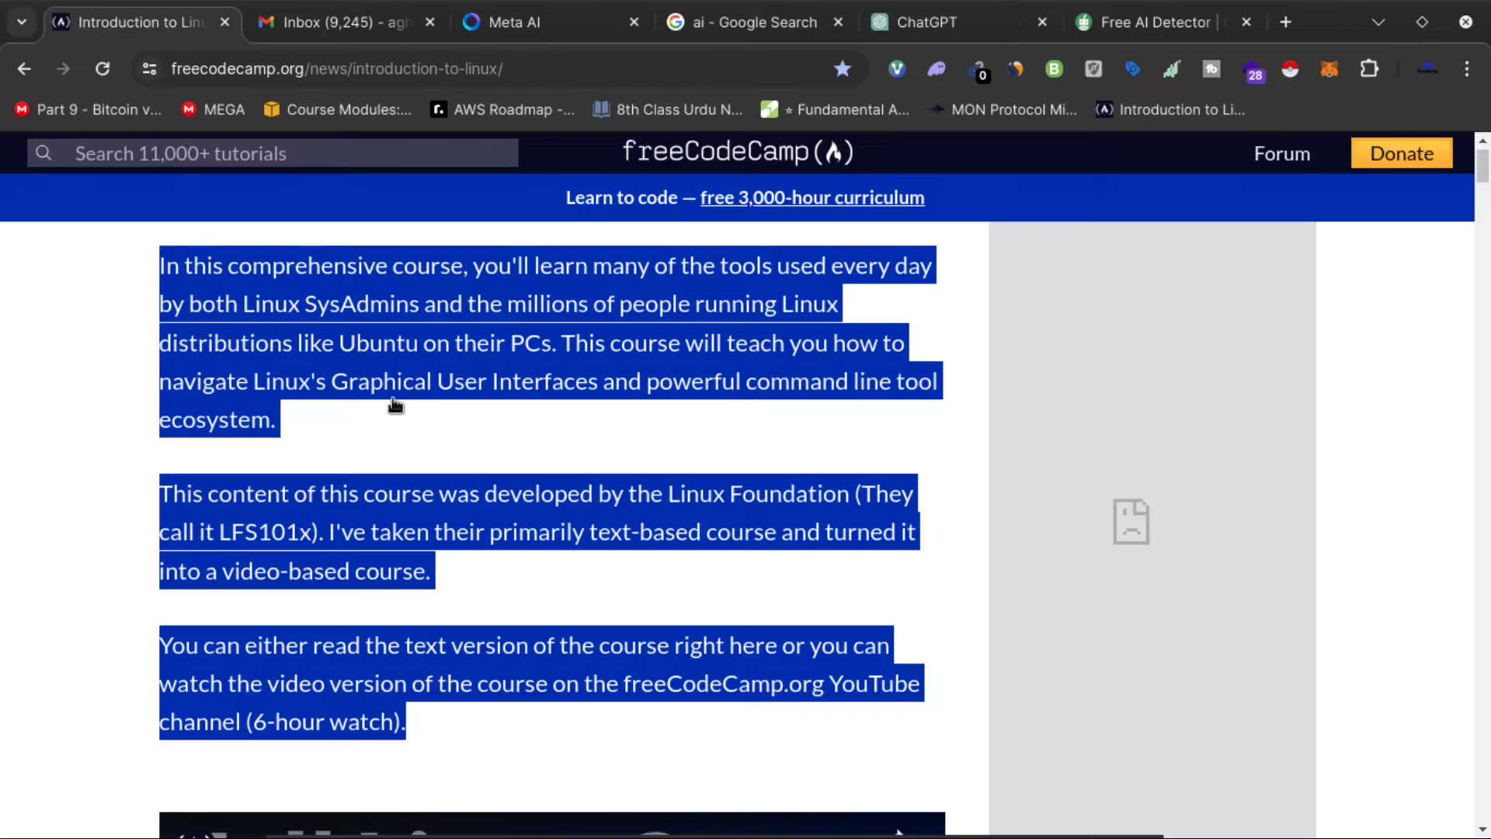
click(952, 26)
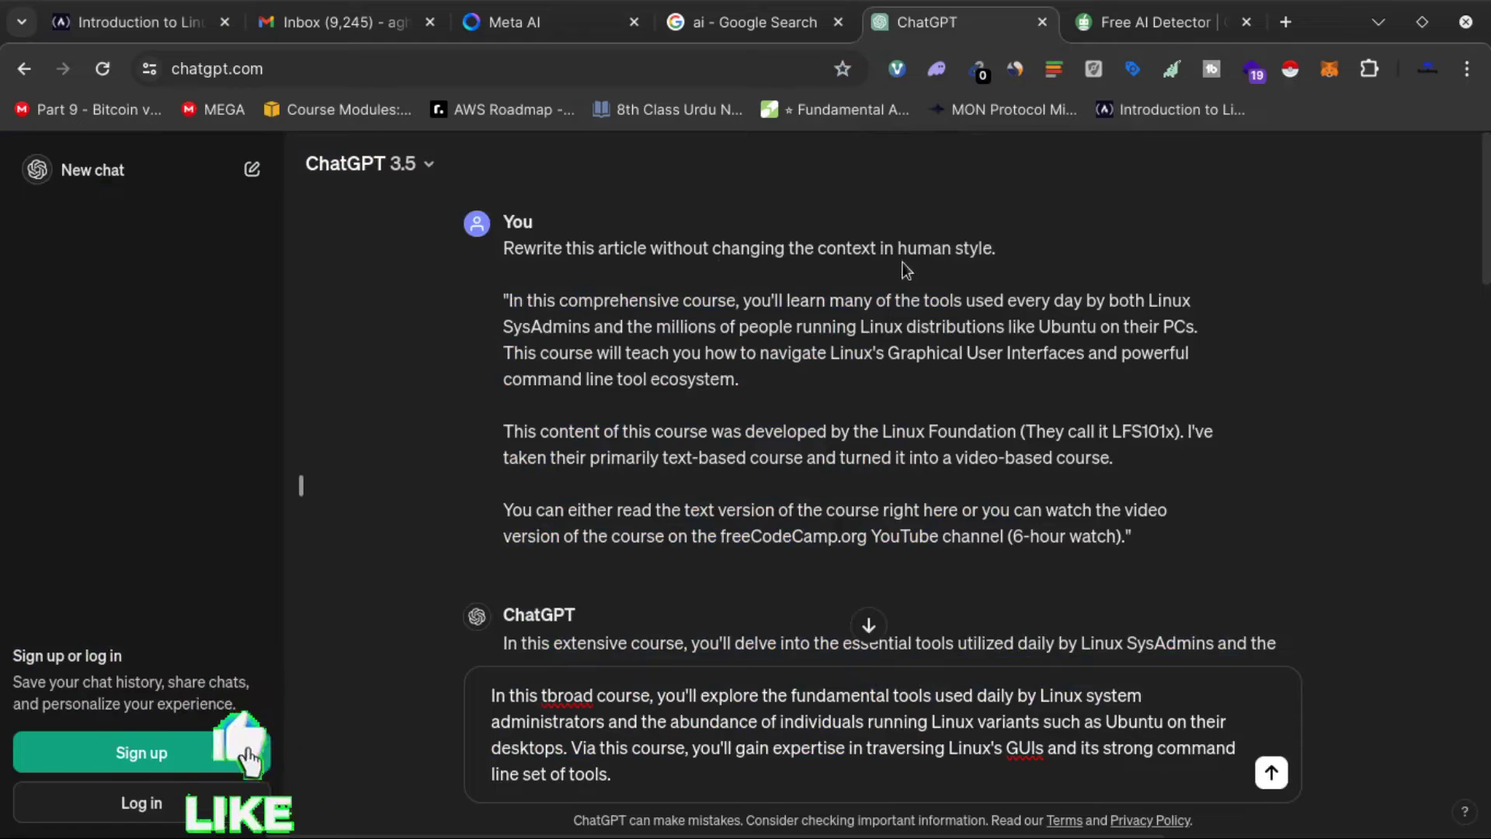
- Copy ChatGPT's entire rewritten reply, from 'In this extensive course' through its third paragraph
scroll(528, 326, down, 4)
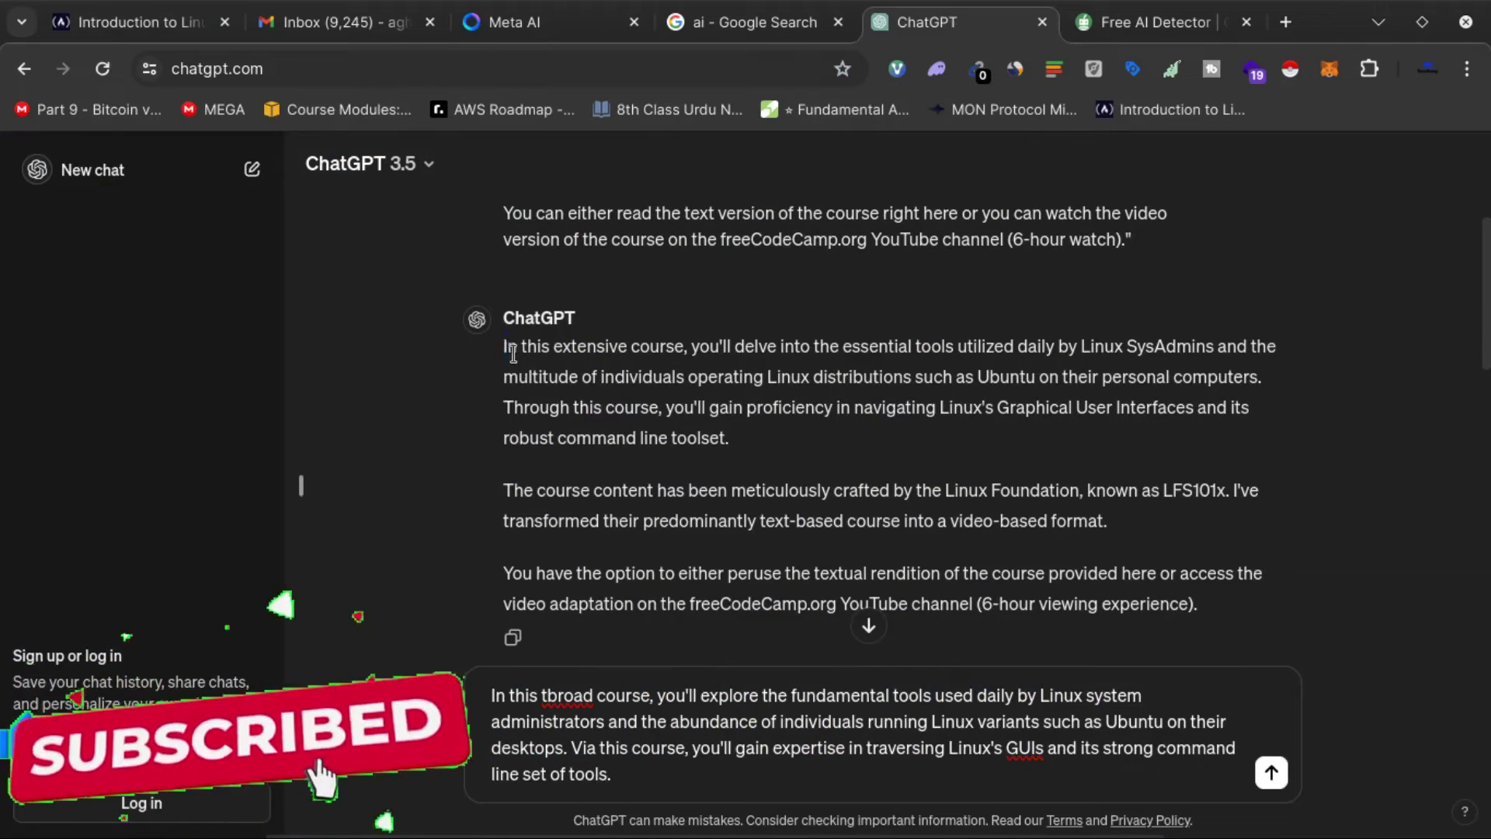
drag(506, 347, 844, 520)
scroll(854, 514, down, 1)
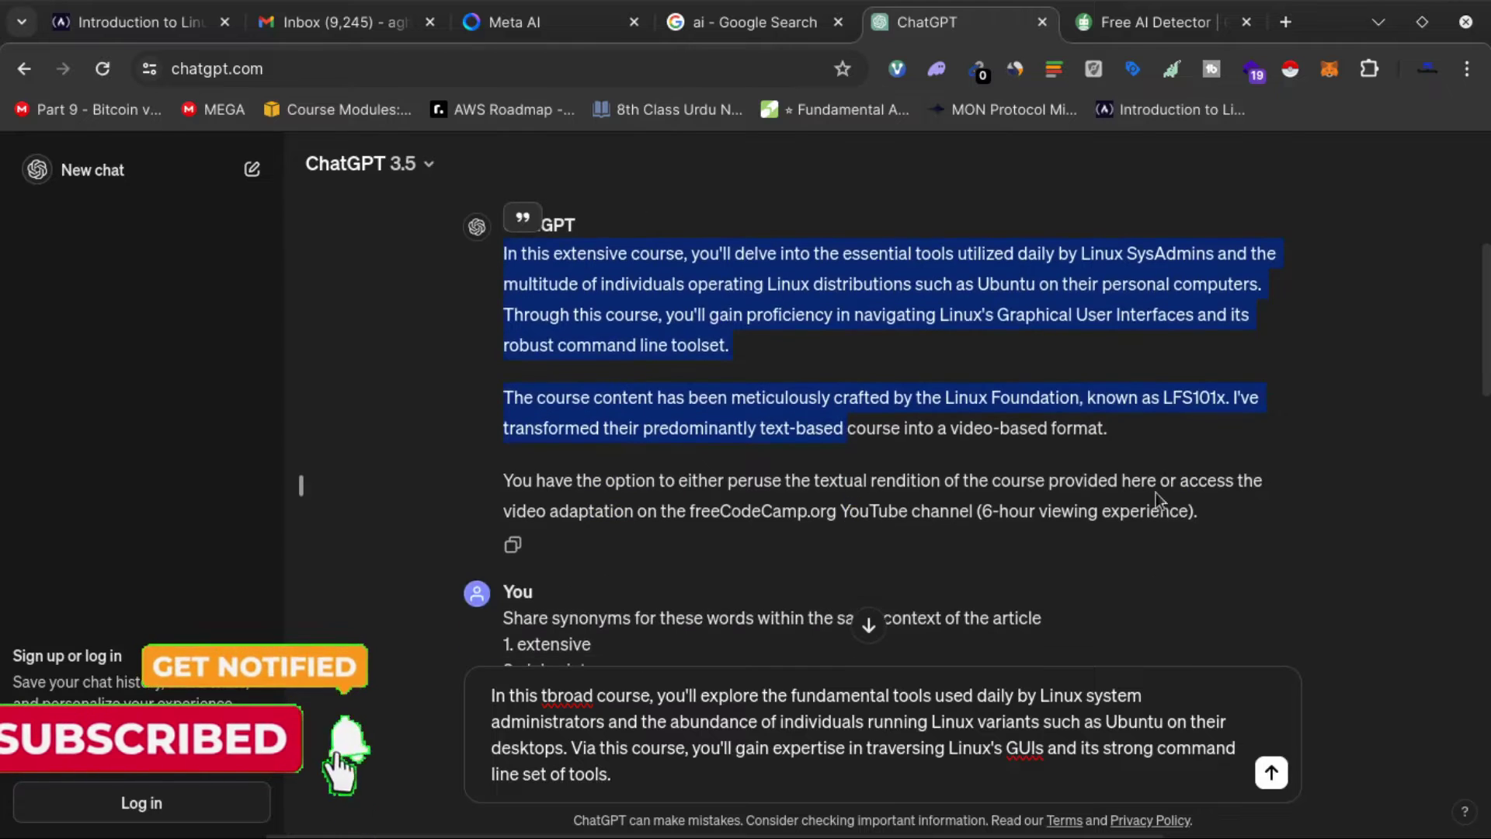
drag(1229, 517, 598, 314)
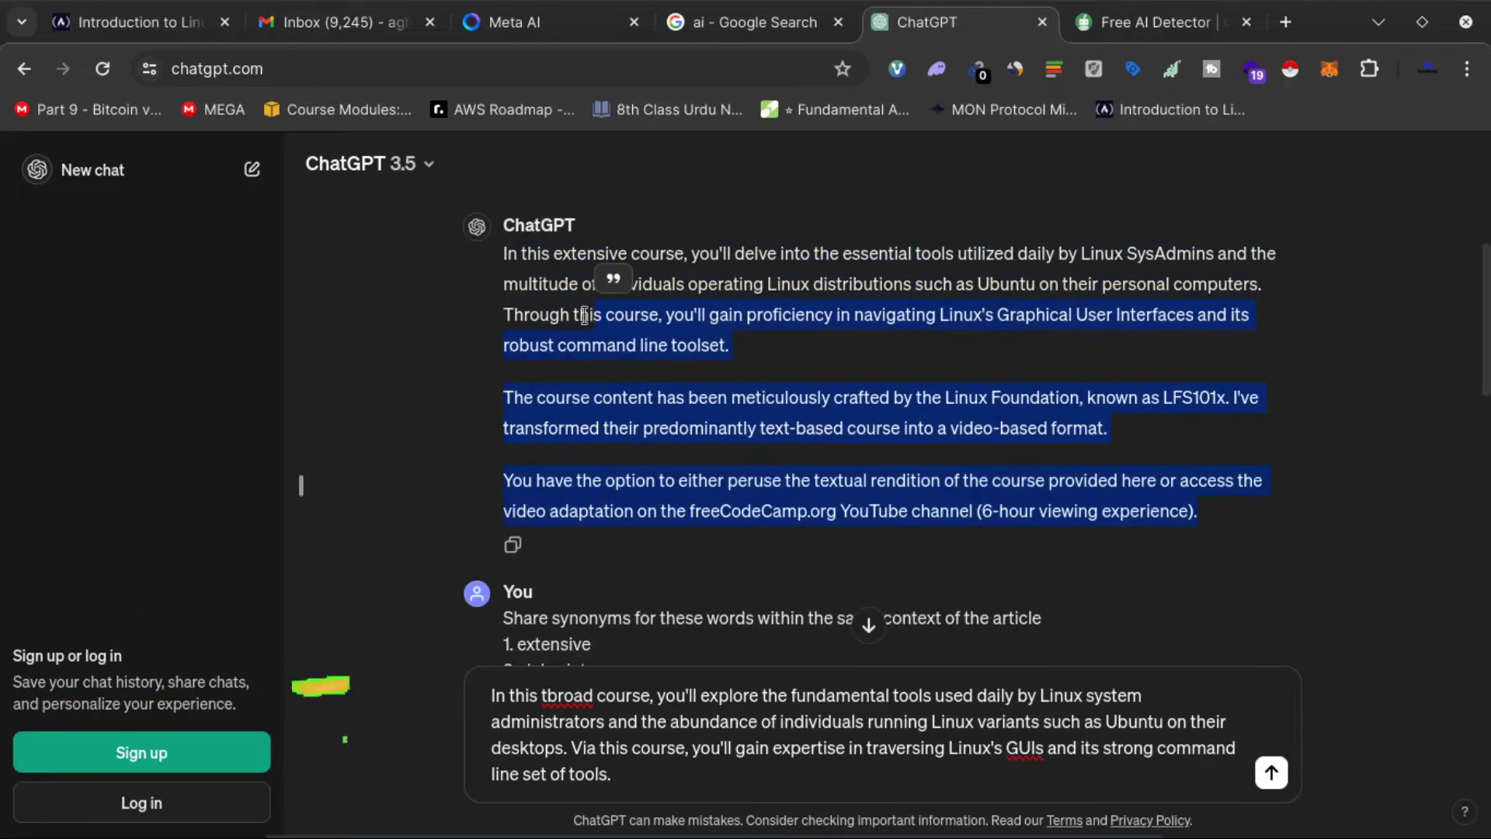
drag(503, 256, 1209, 519)
key(ctrl+c)
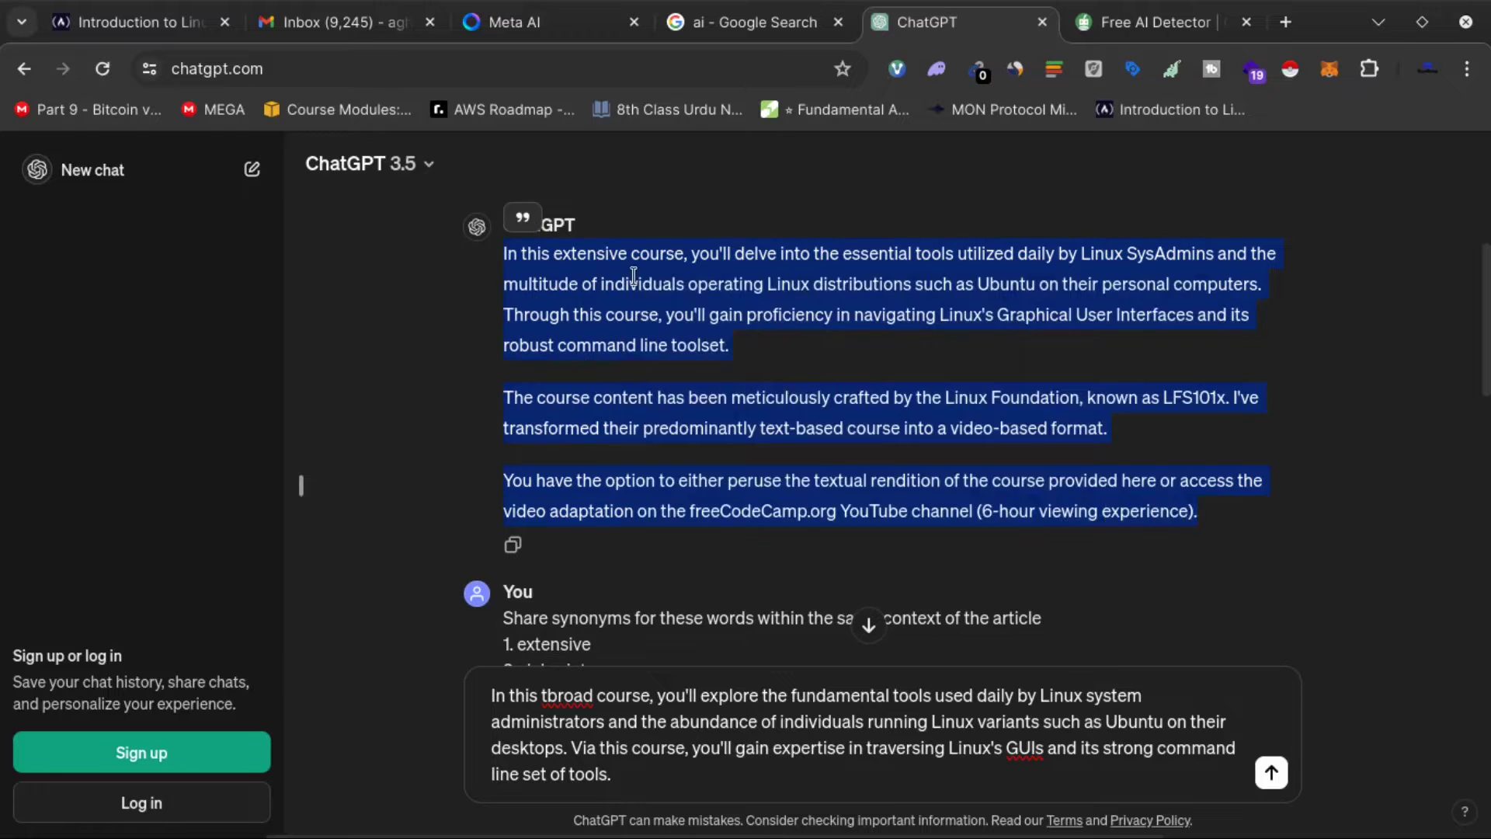
right_click(633, 284)
click(664, 304)
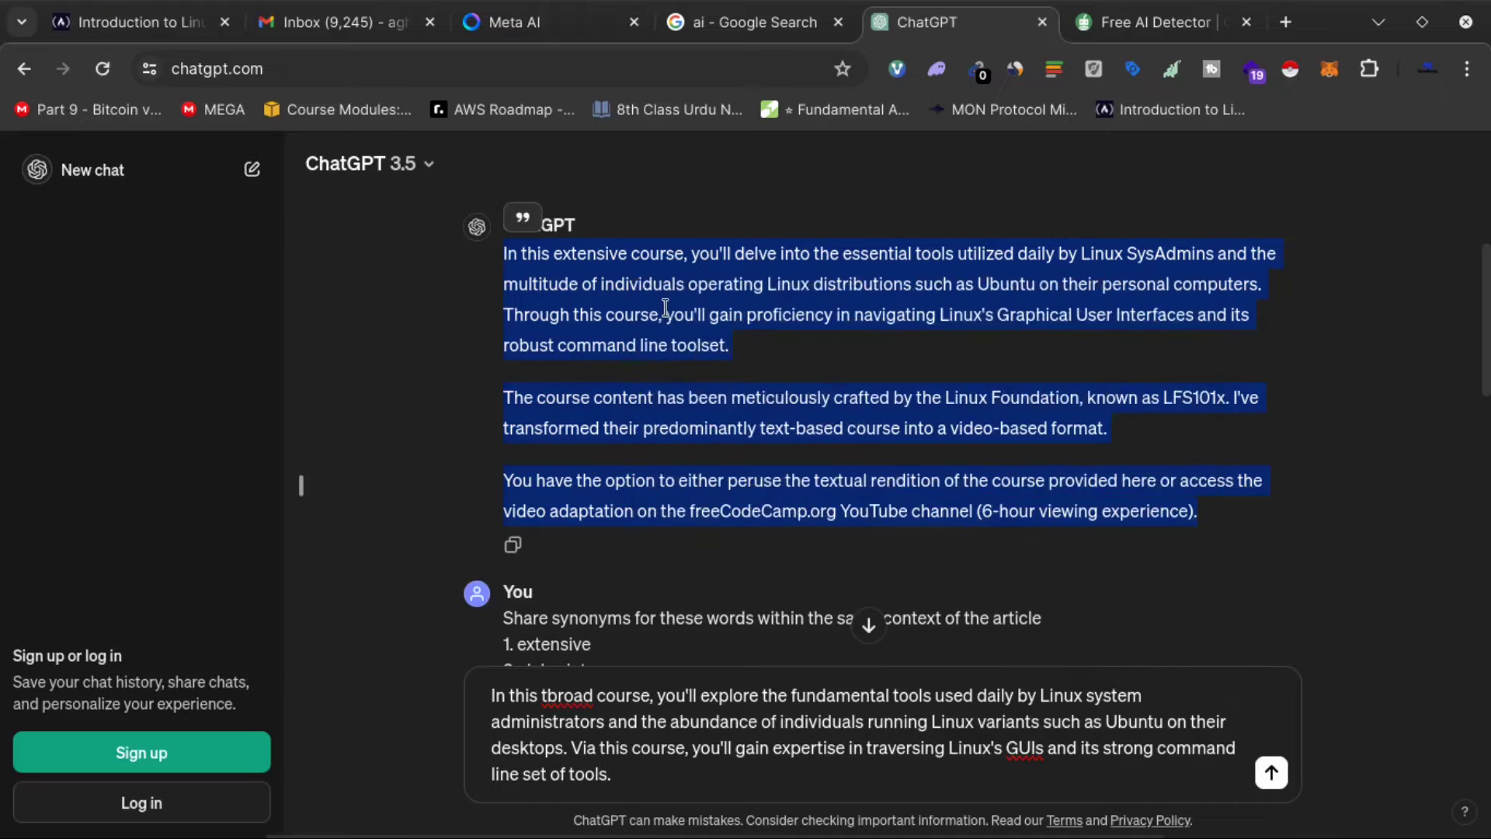
- Paste ChatGPT's rewrite into the QuillBot AI Detector box and analyse it
click(1163, 25)
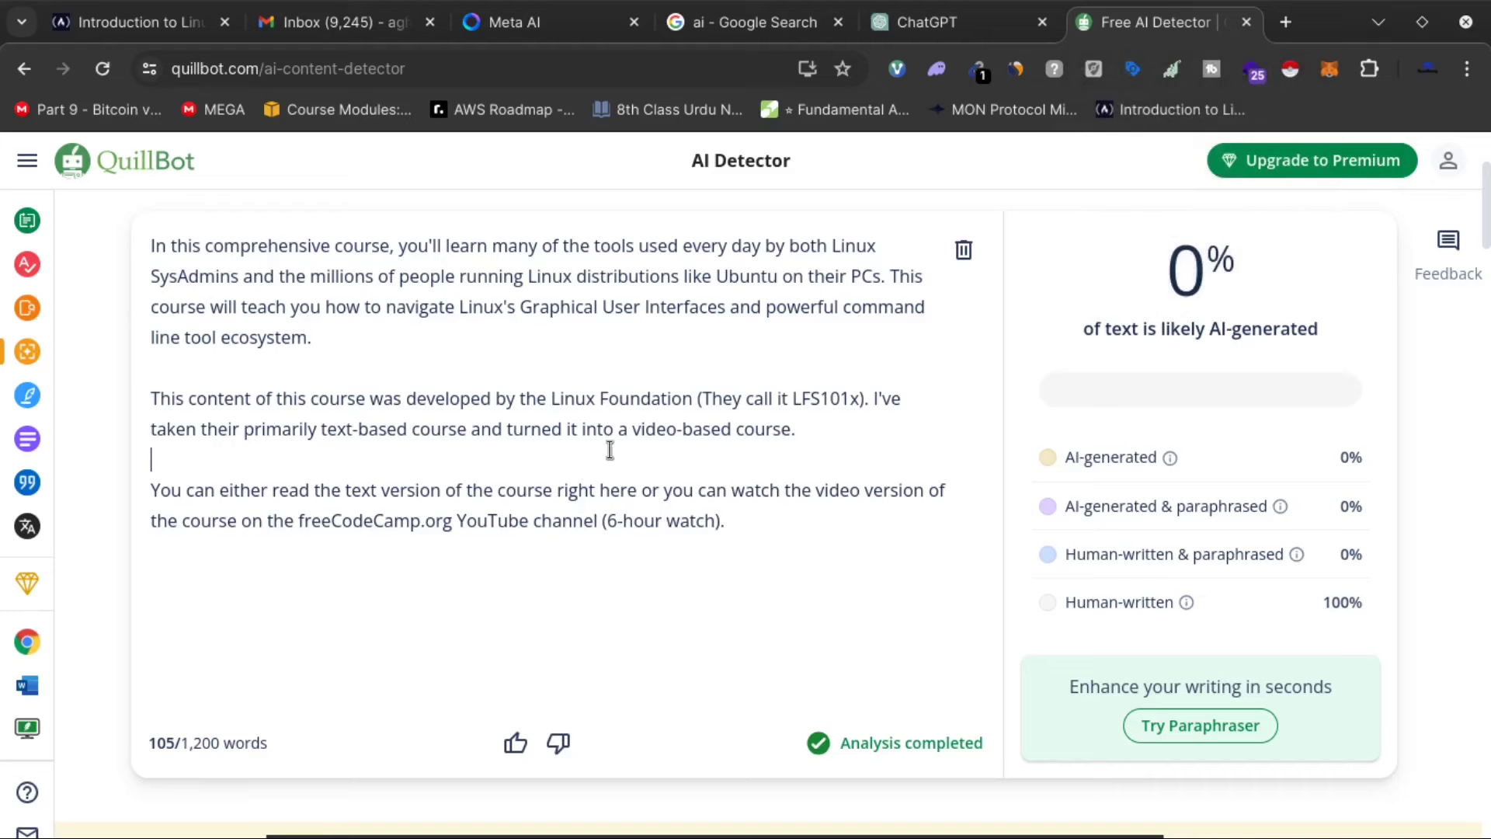
key(ctrl+a)
key(ctrl+v)
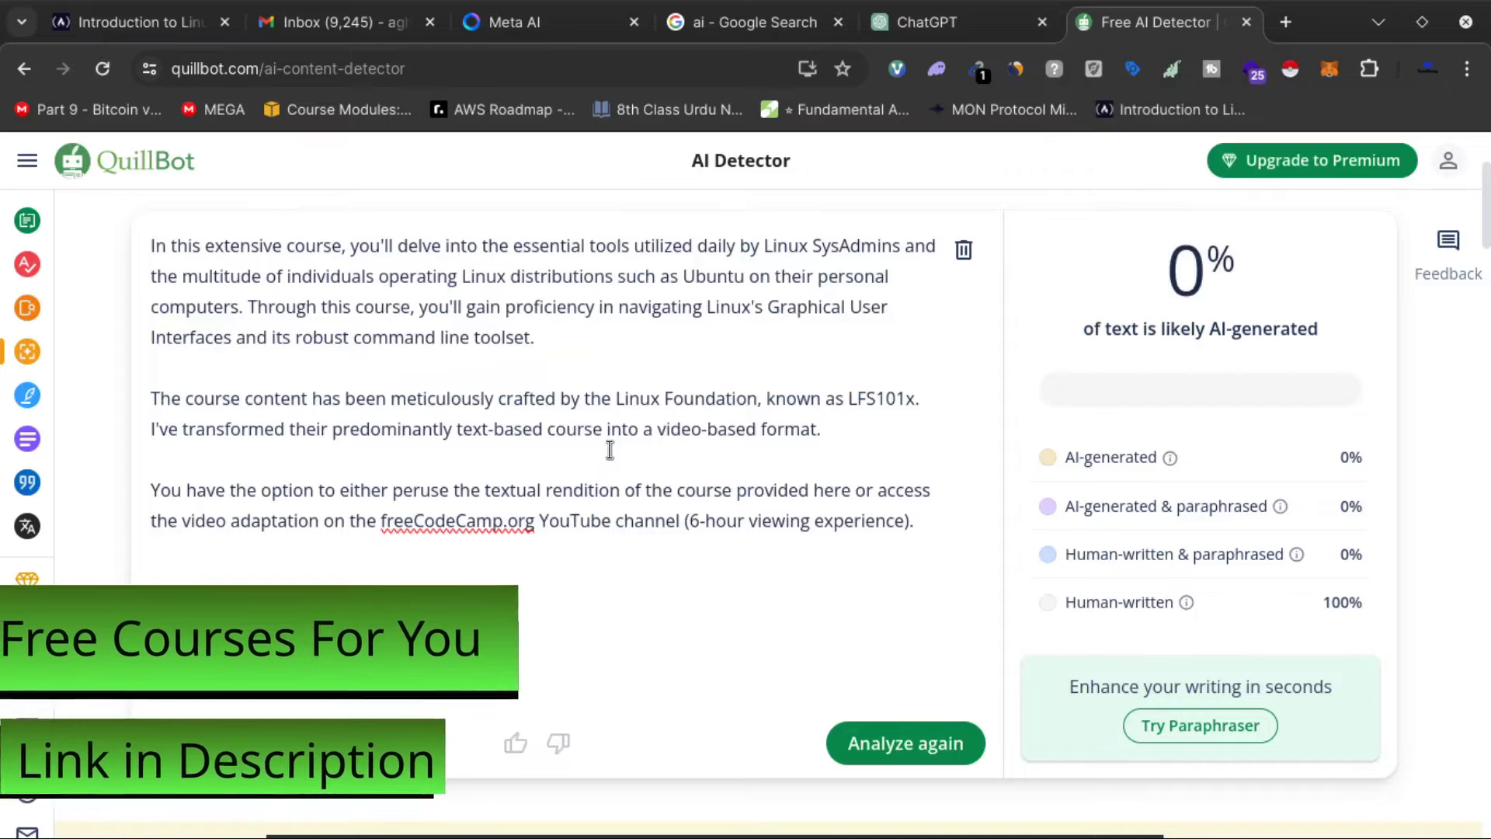
click(879, 734)
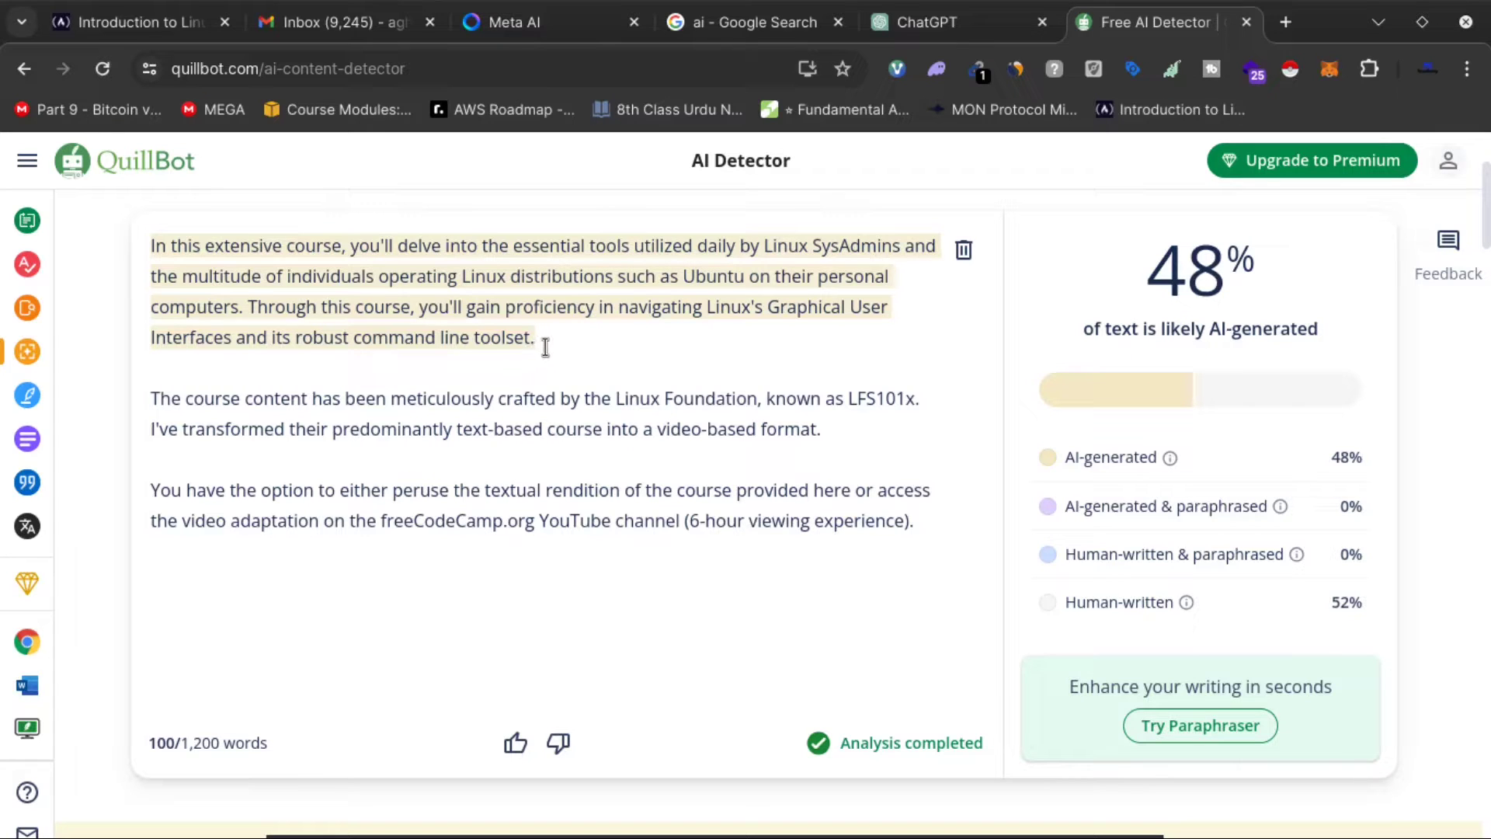
- Highlight the flagged first paragraph and the 48% AI-generated score, then return to ChatGPT
drag(535, 342, 342, 356)
click(344, 354)
drag(1155, 252, 1309, 328)
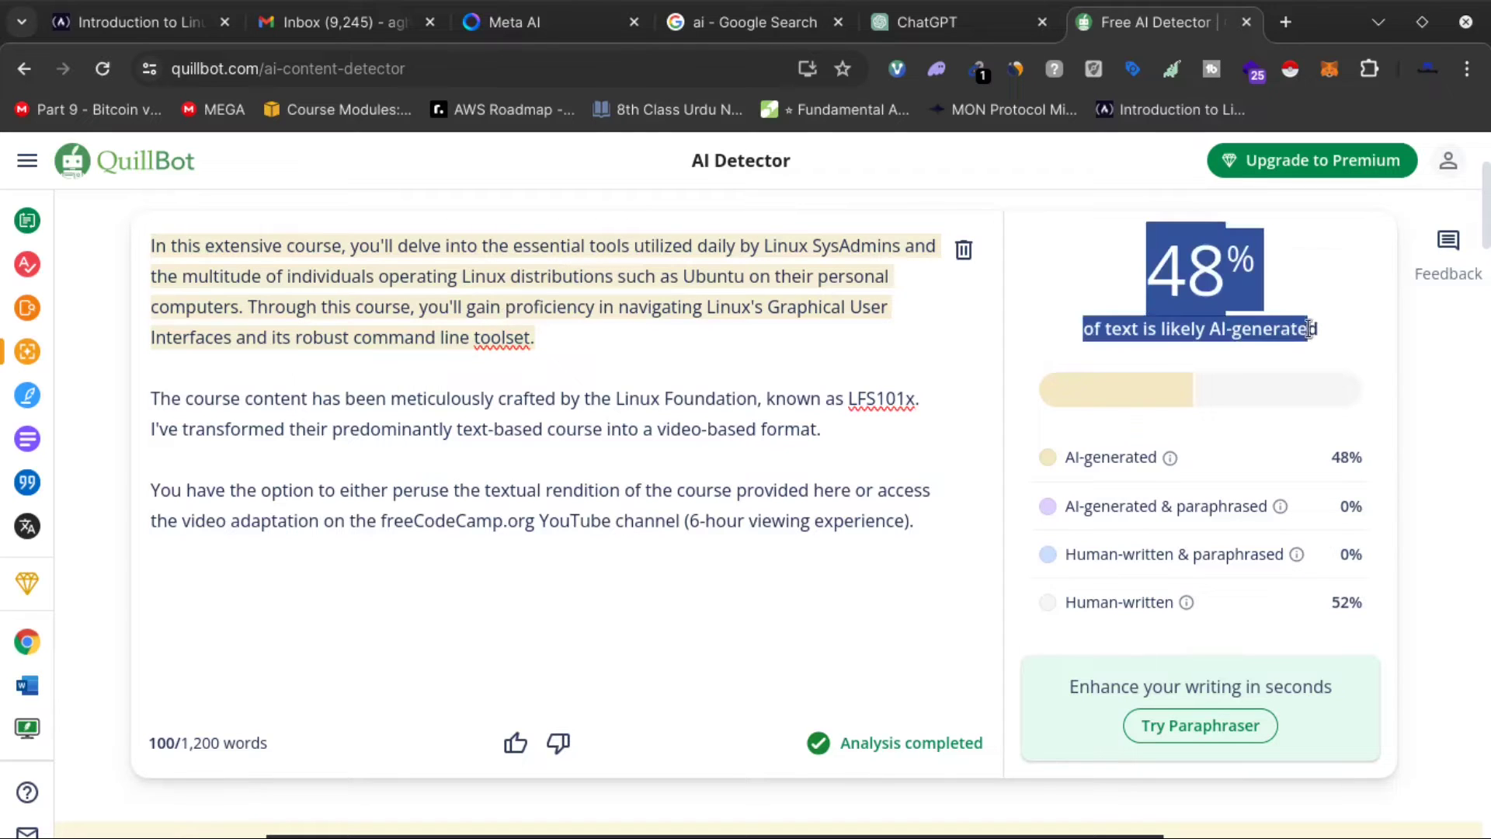
click(935, 26)
click(658, 365)
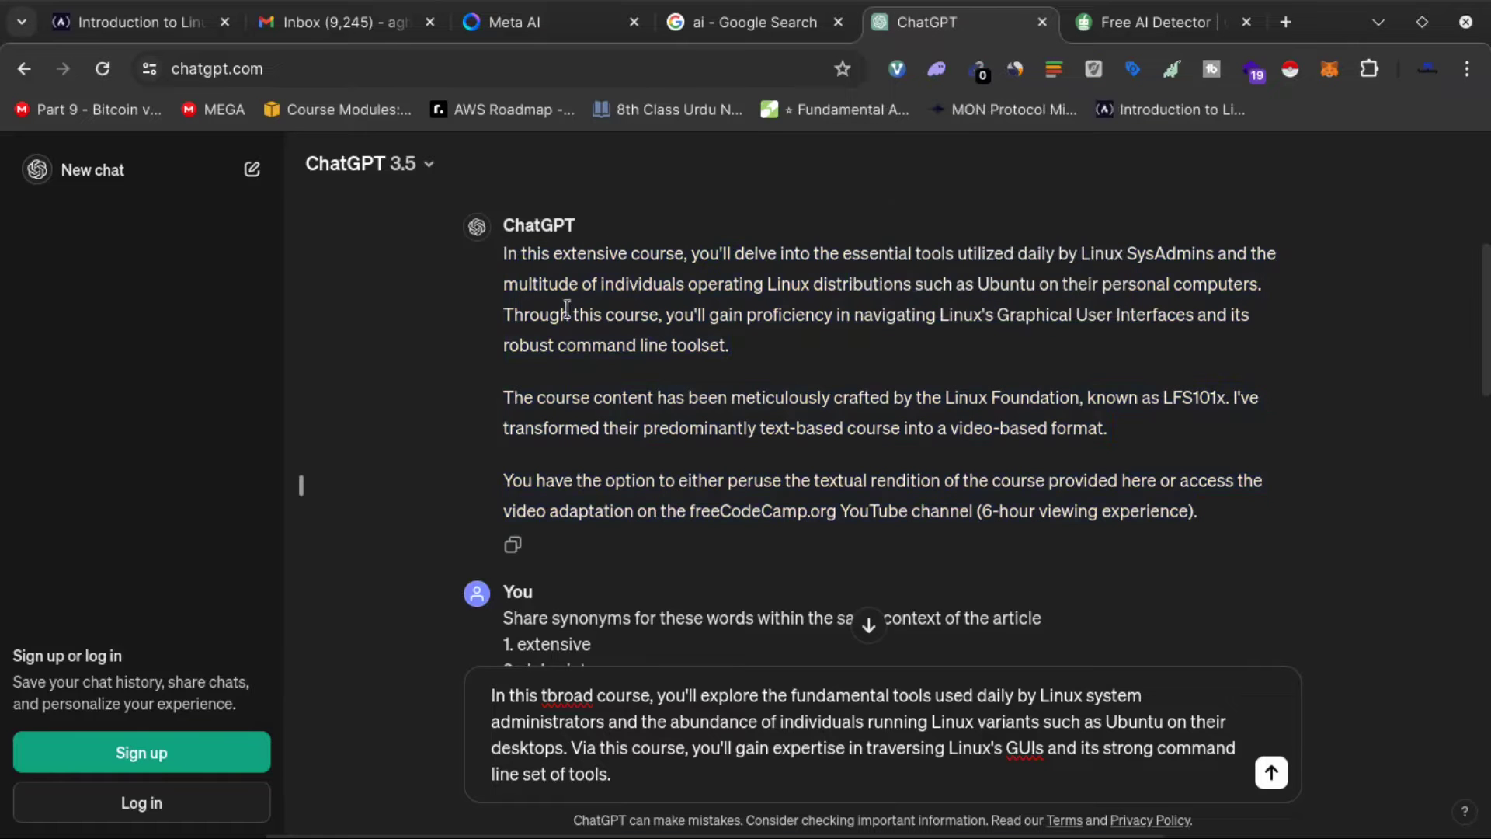
scroll(665, 375, down, 1)
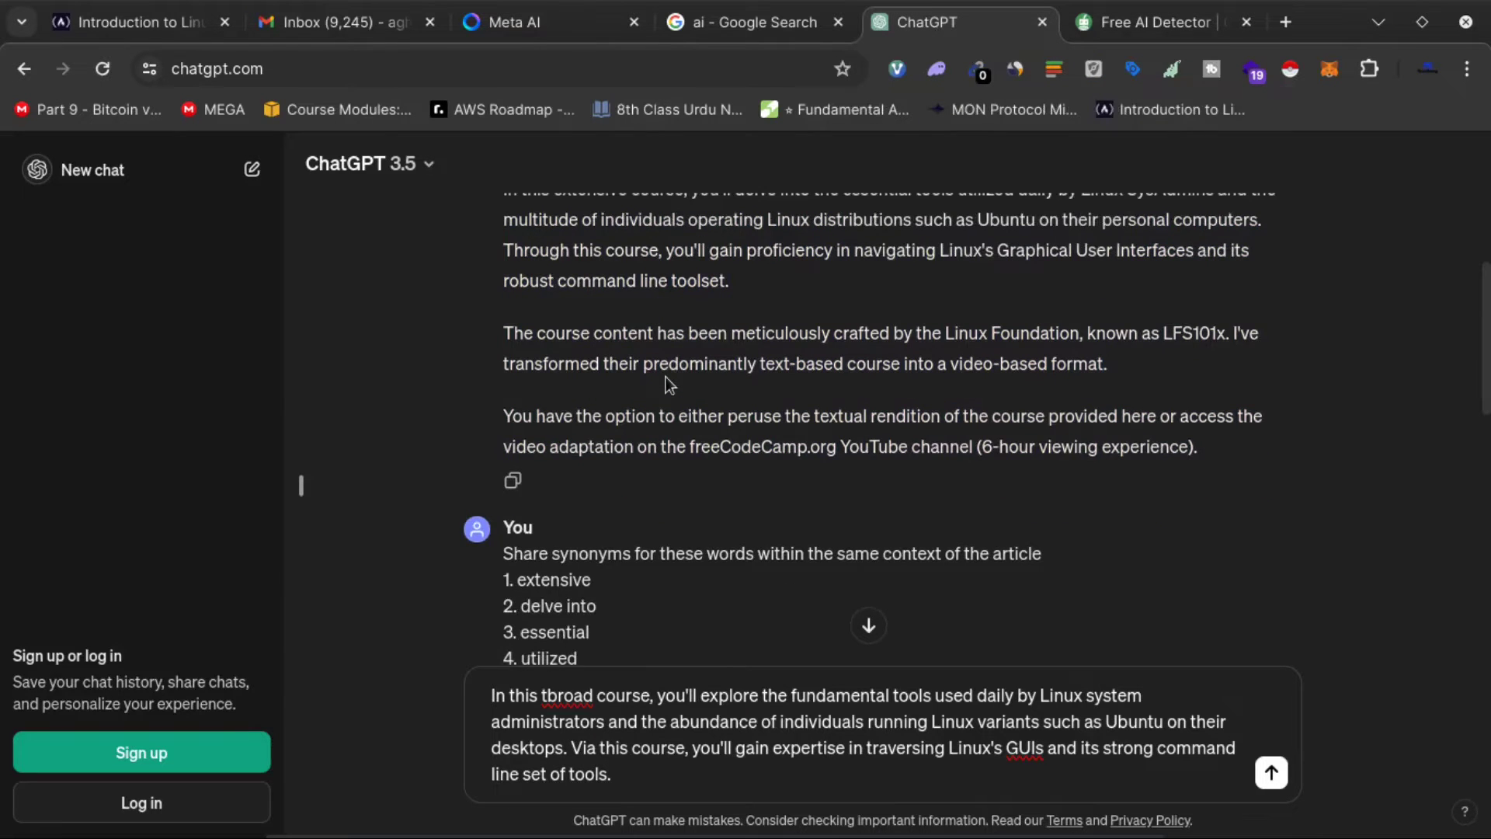
scroll(670, 382, up, 2)
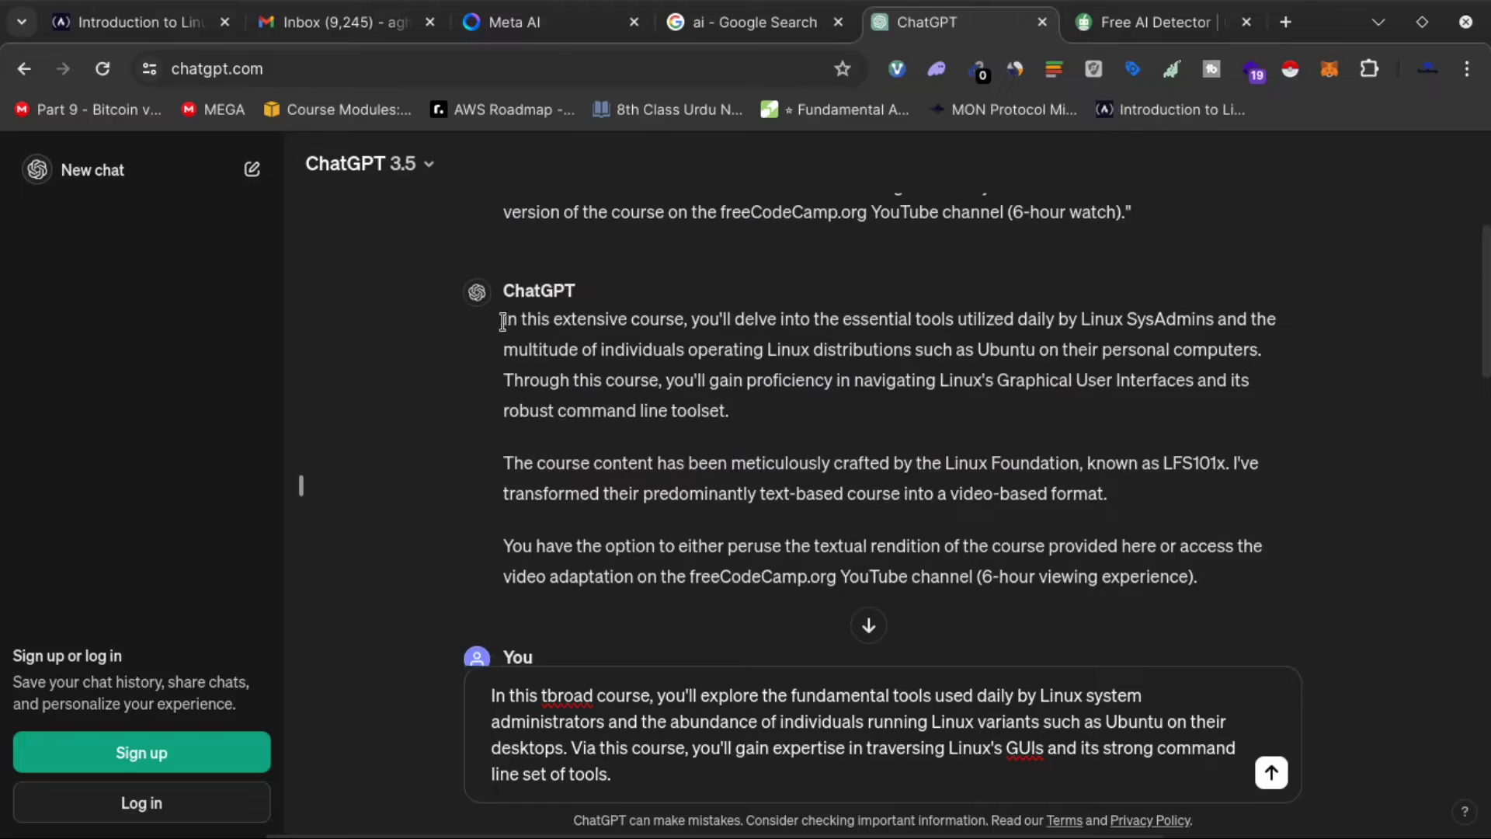
drag(505, 324, 725, 427)
click(724, 428)
drag(497, 324, 739, 410)
click(740, 410)
scroll(736, 402, down, 1)
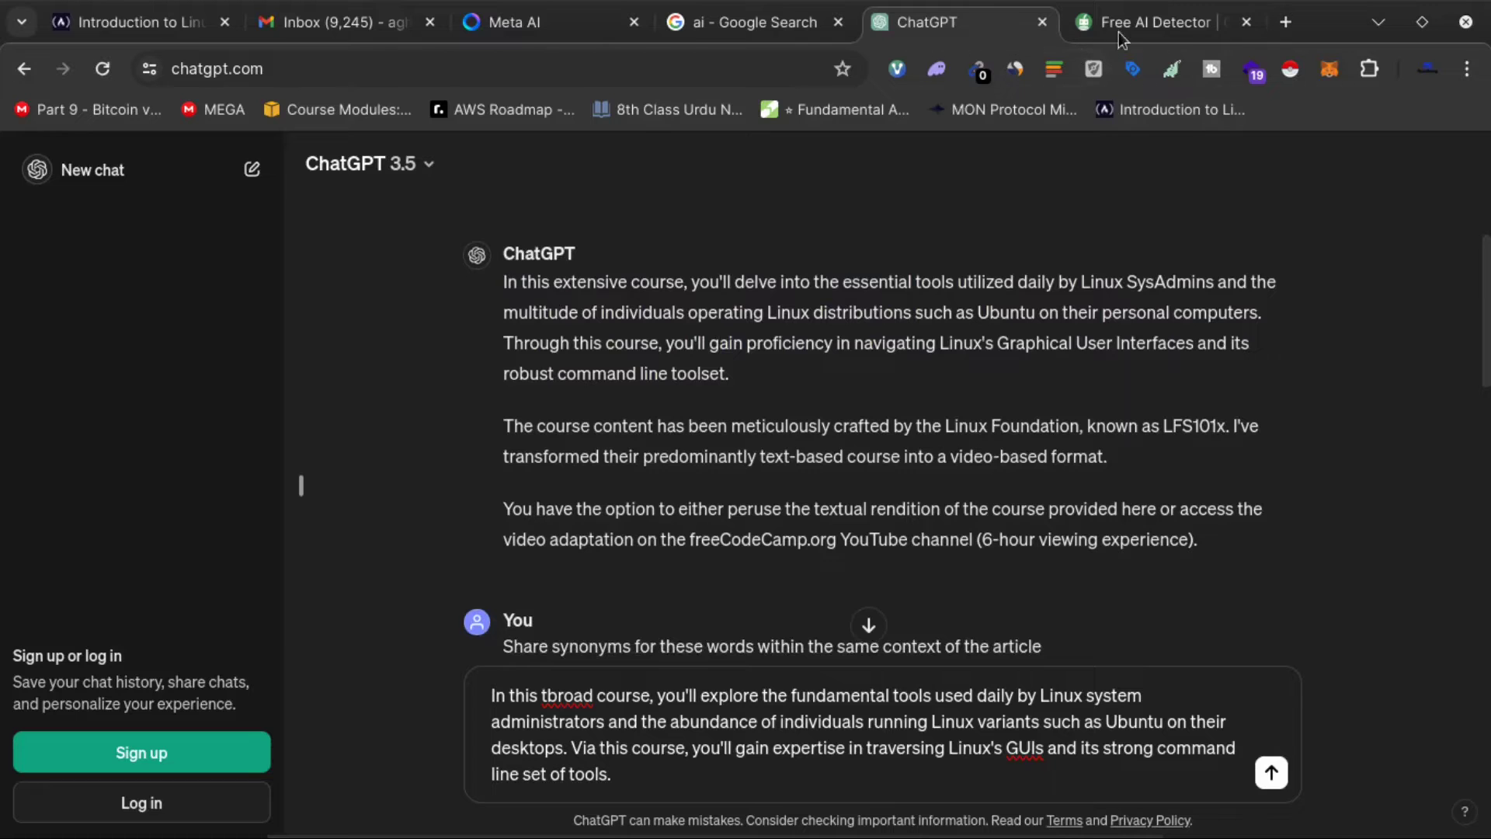
scroll(505, 451, down, 3)
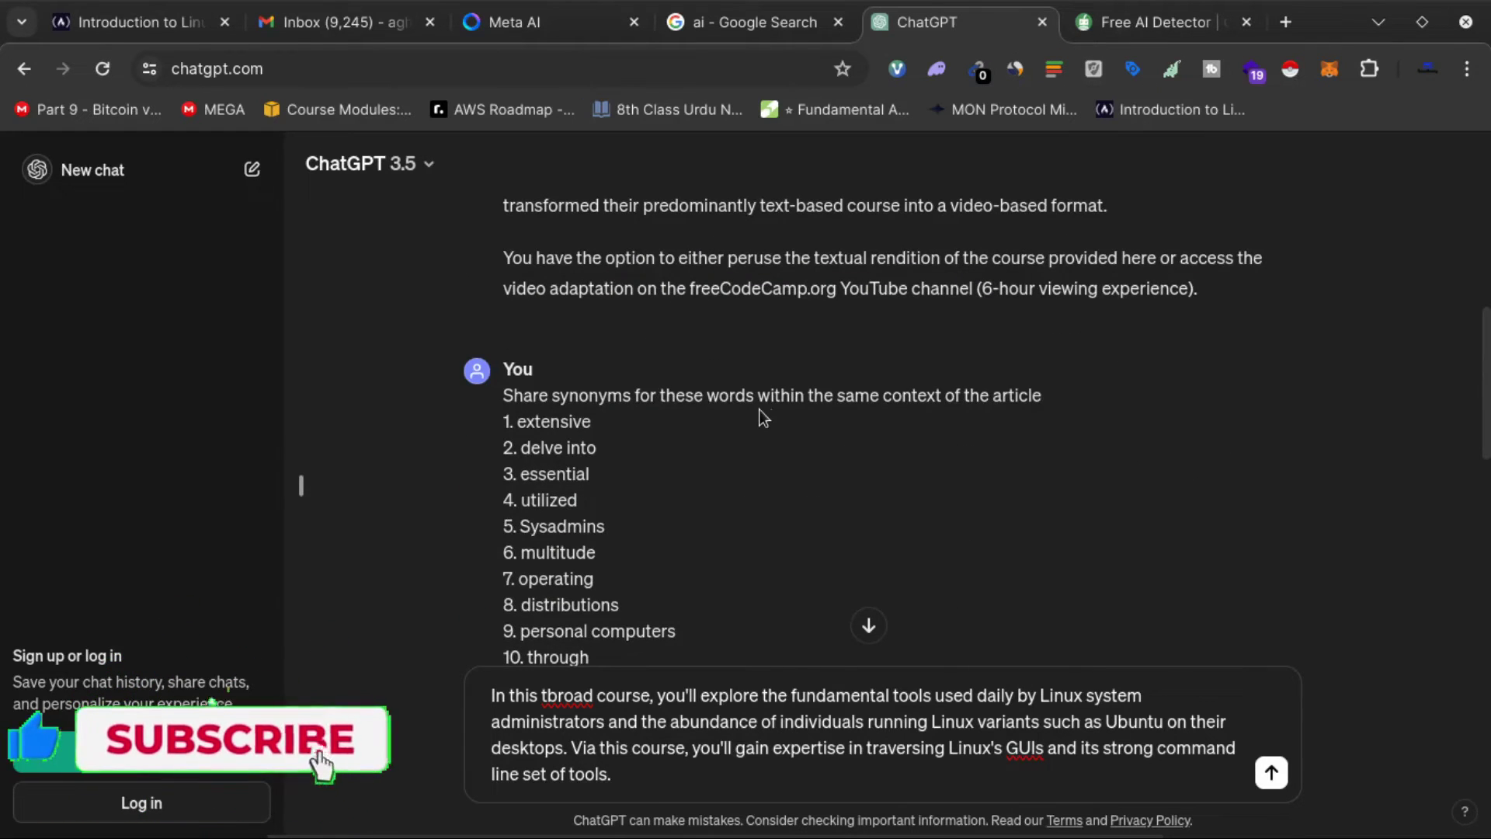
scroll(976, 413, up, 2)
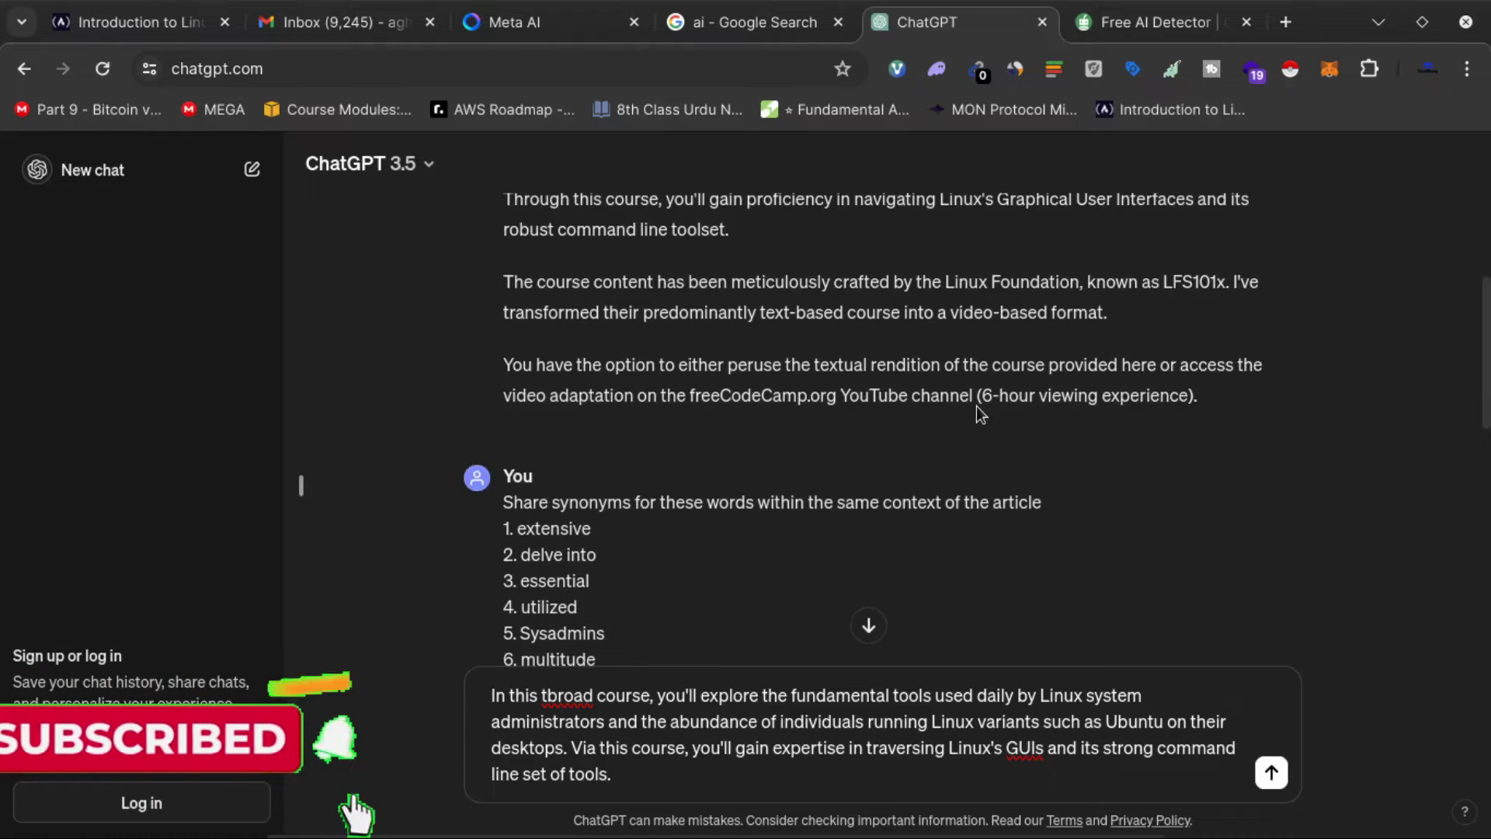
scroll(977, 413, up, 2)
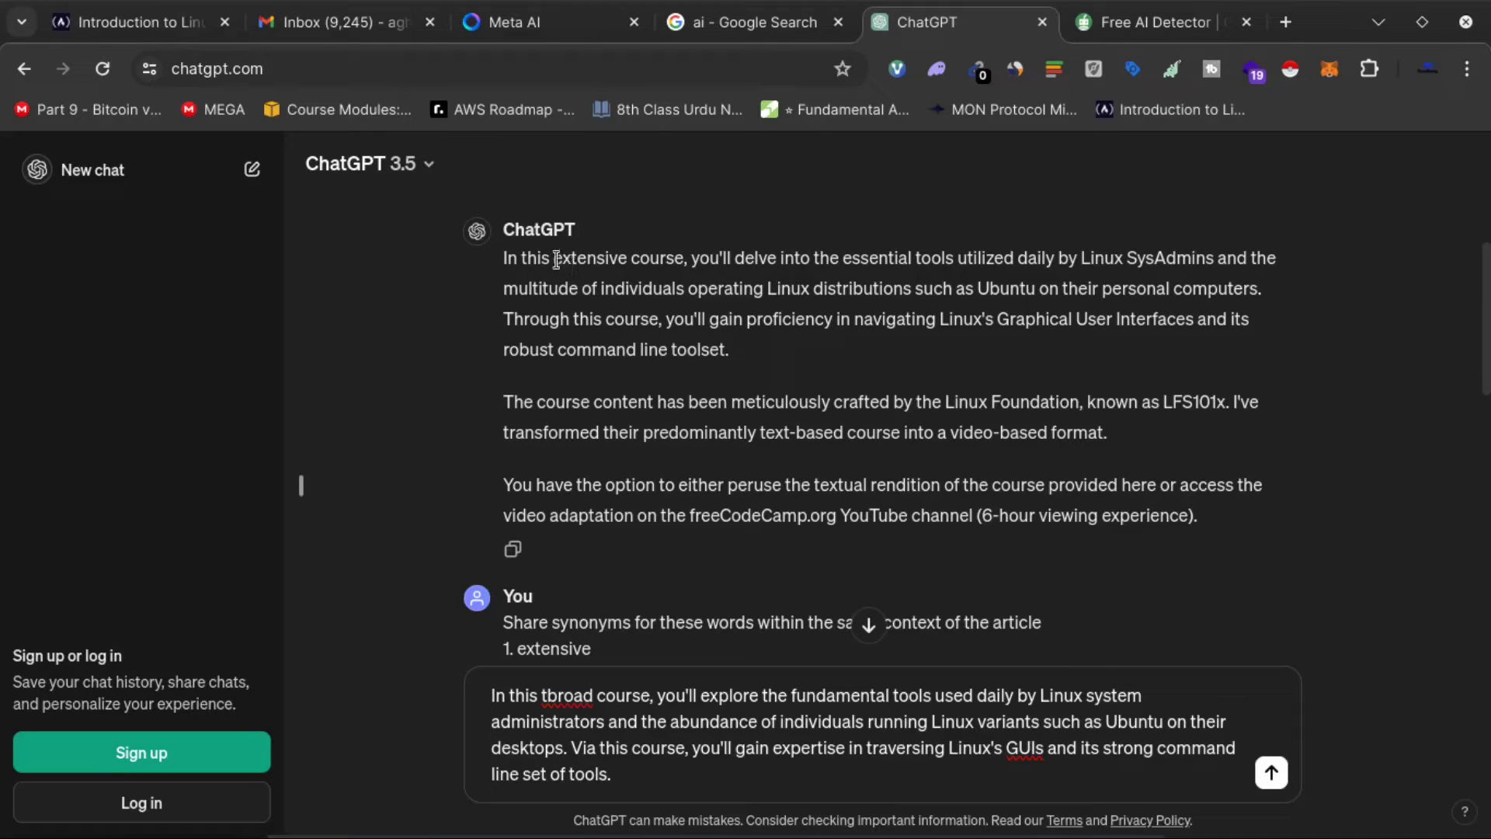
- Highlight the words 'extensive', 'delve into' and 'utilized' in ChatGPT's reply
drag(554, 258, 629, 264)
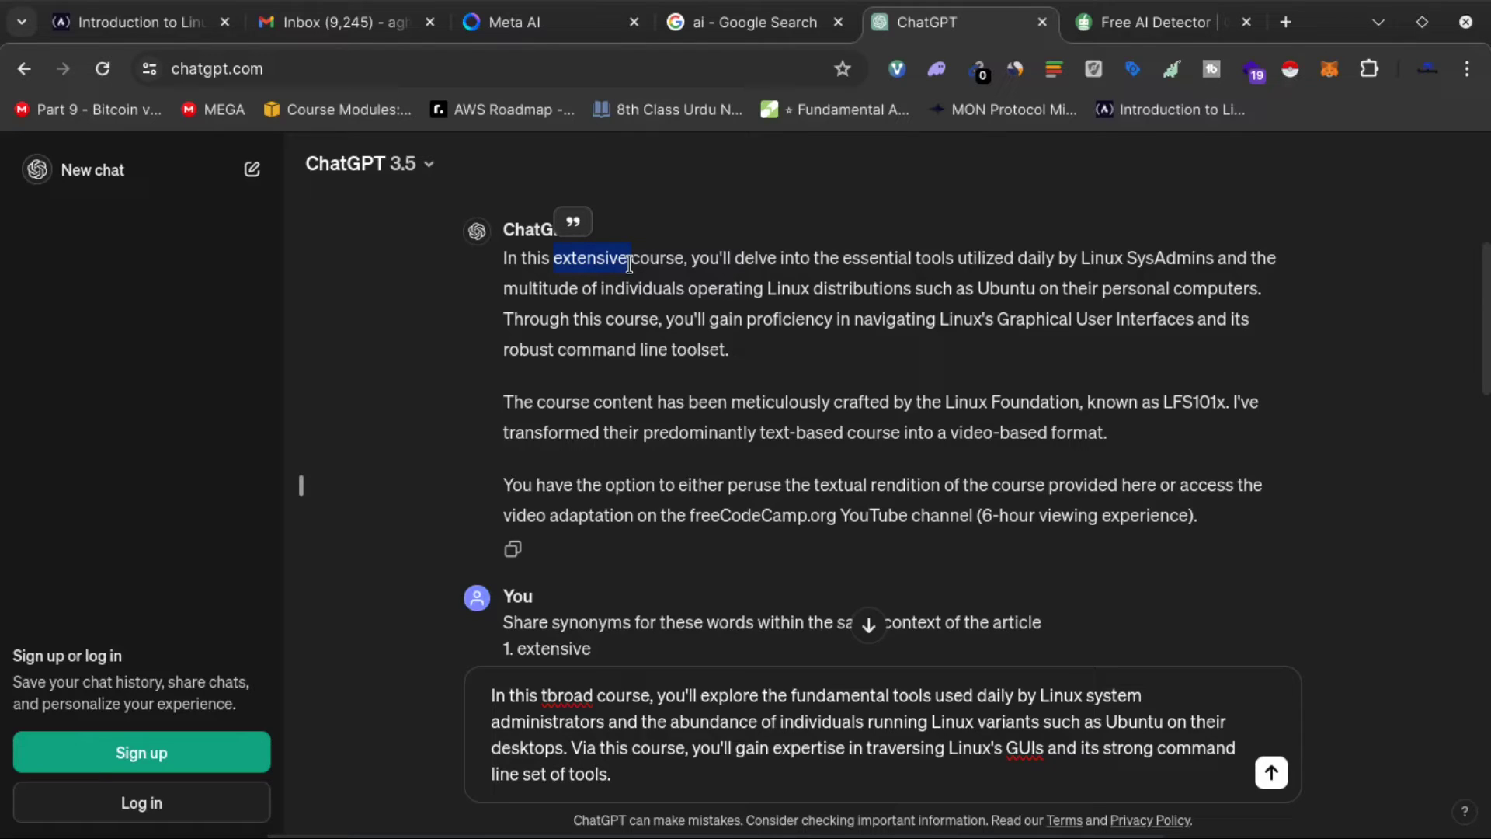
drag(562, 258, 628, 259)
drag(734, 259, 795, 261)
drag(844, 259, 997, 260)
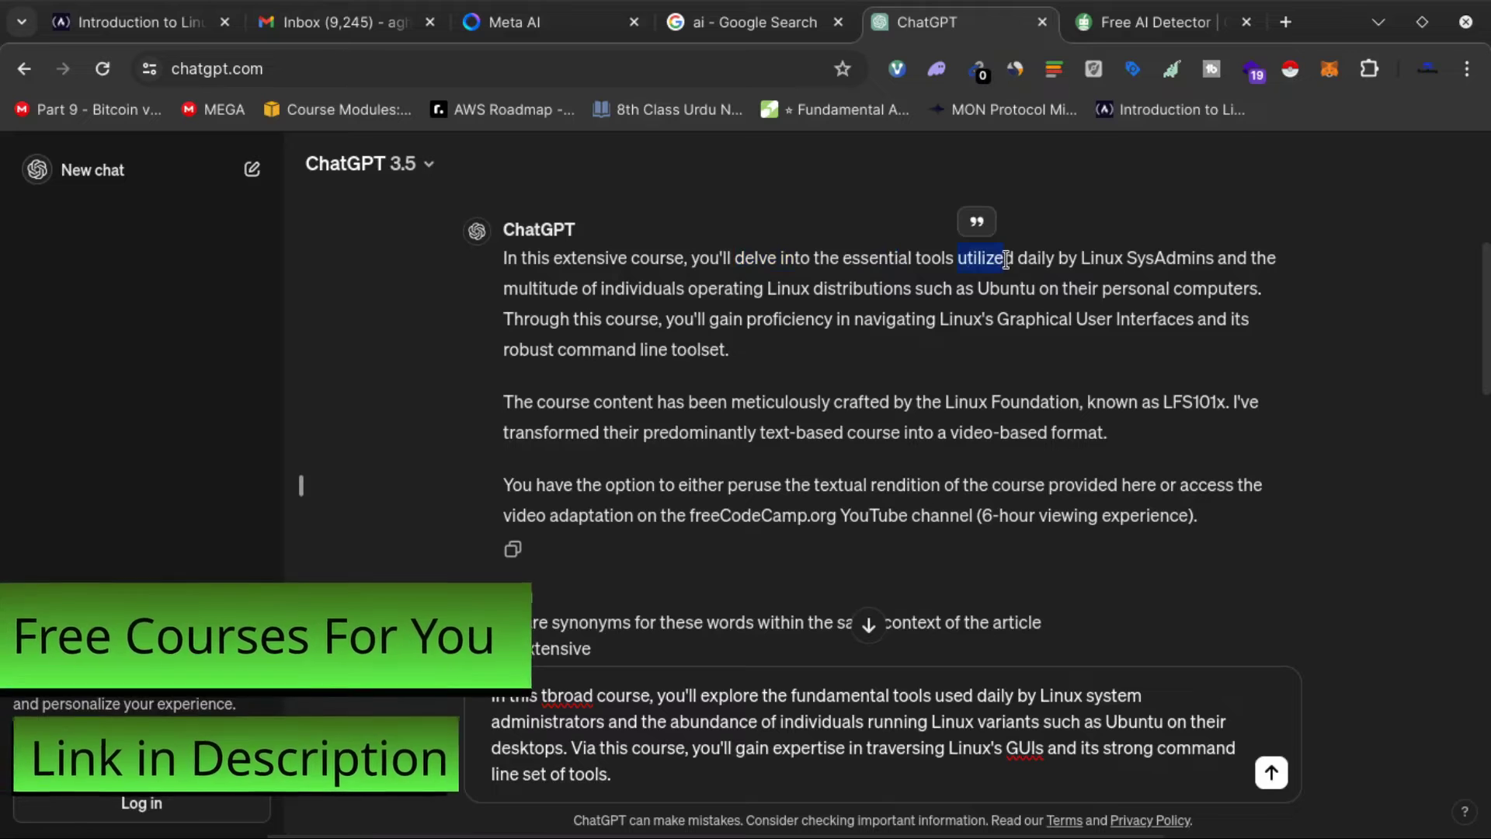
click(1005, 259)
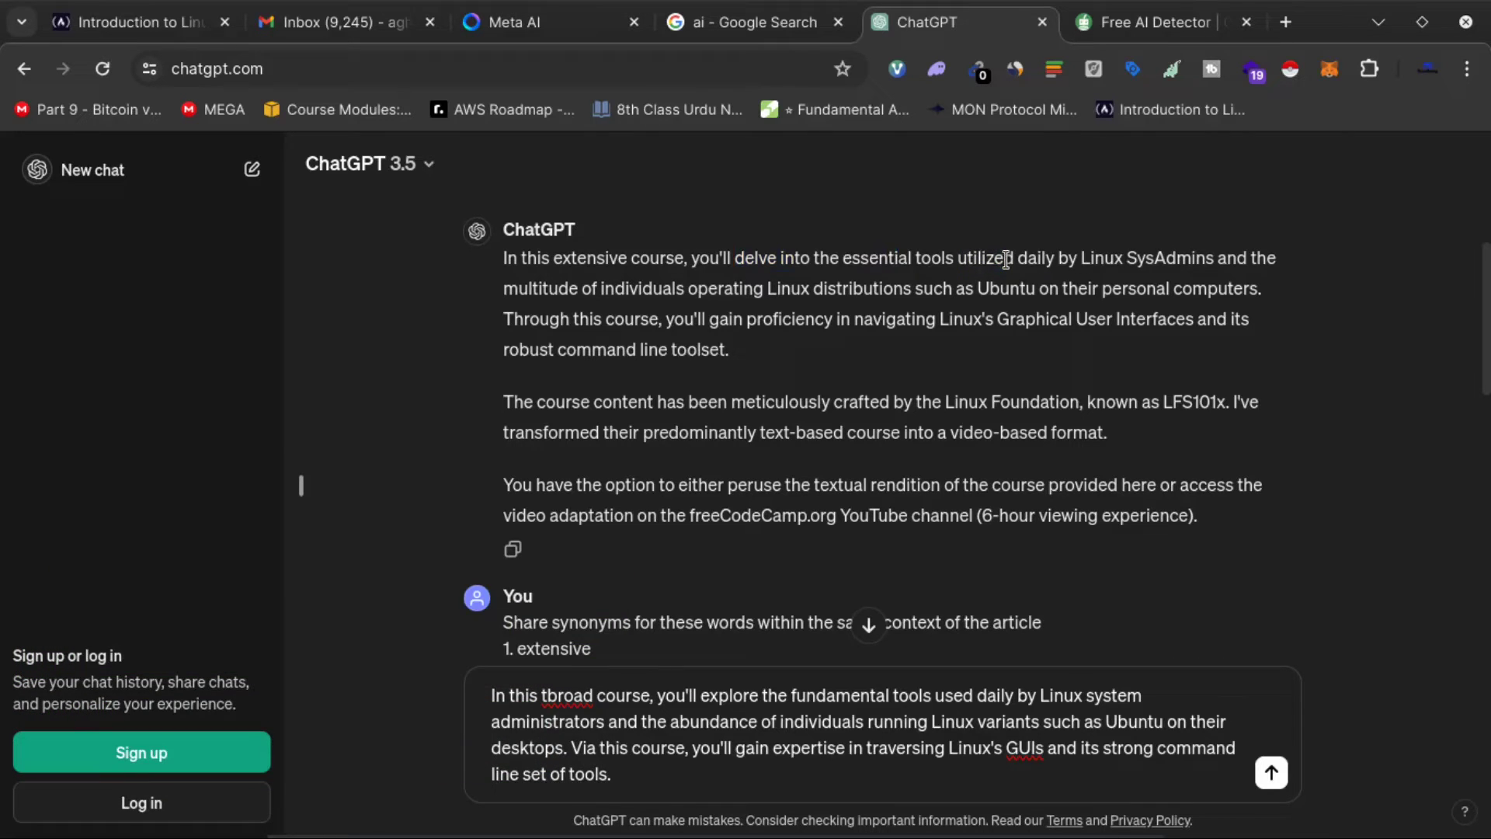
drag(957, 259, 1014, 260)
- Review the synonym request list against the first paragraph of ChatGPT's reply
scroll(1014, 260, down, 1)
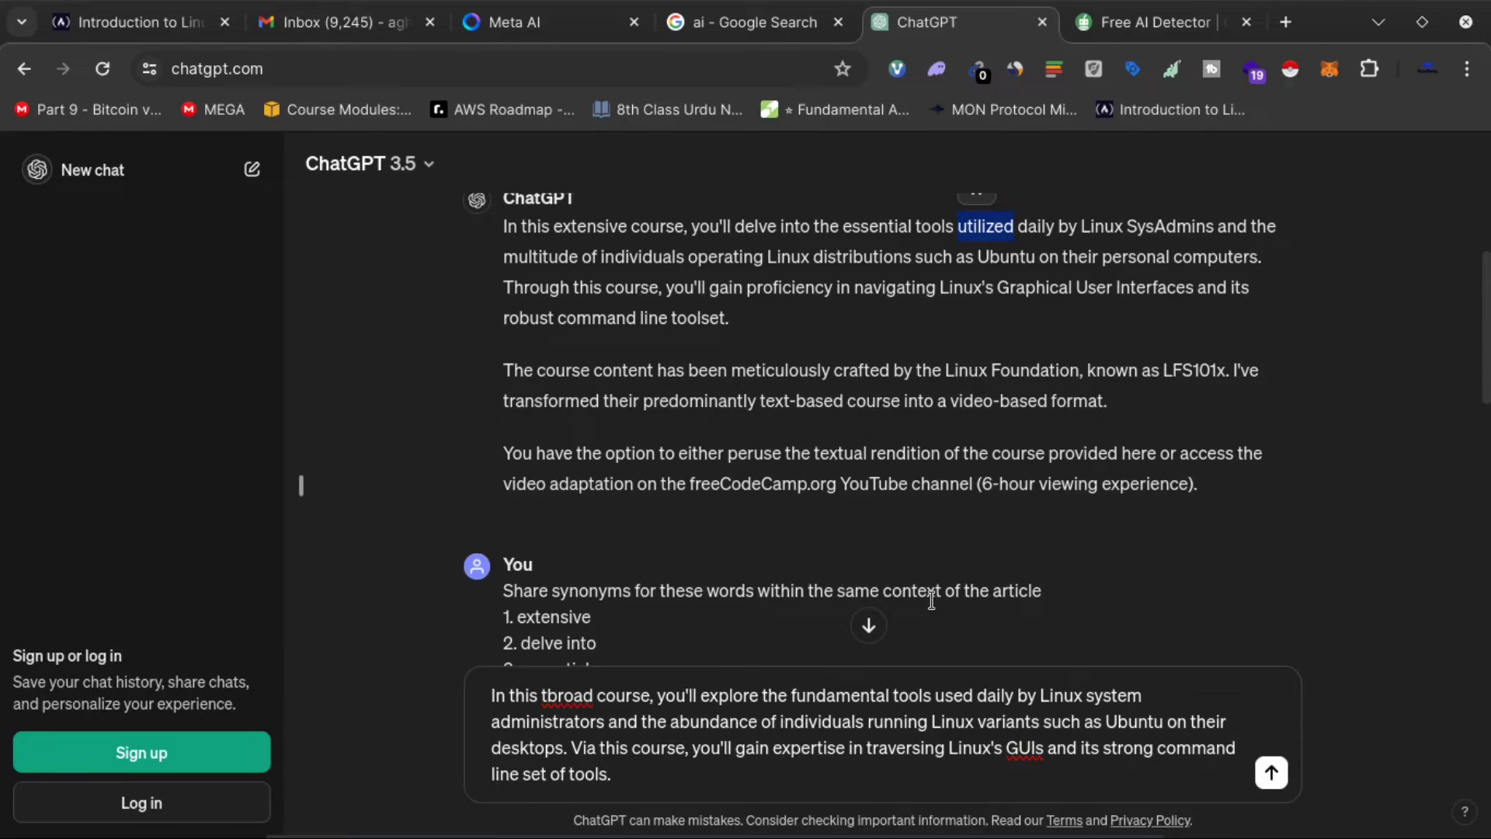
drag(516, 621, 591, 623)
scroll(646, 620, down, 1)
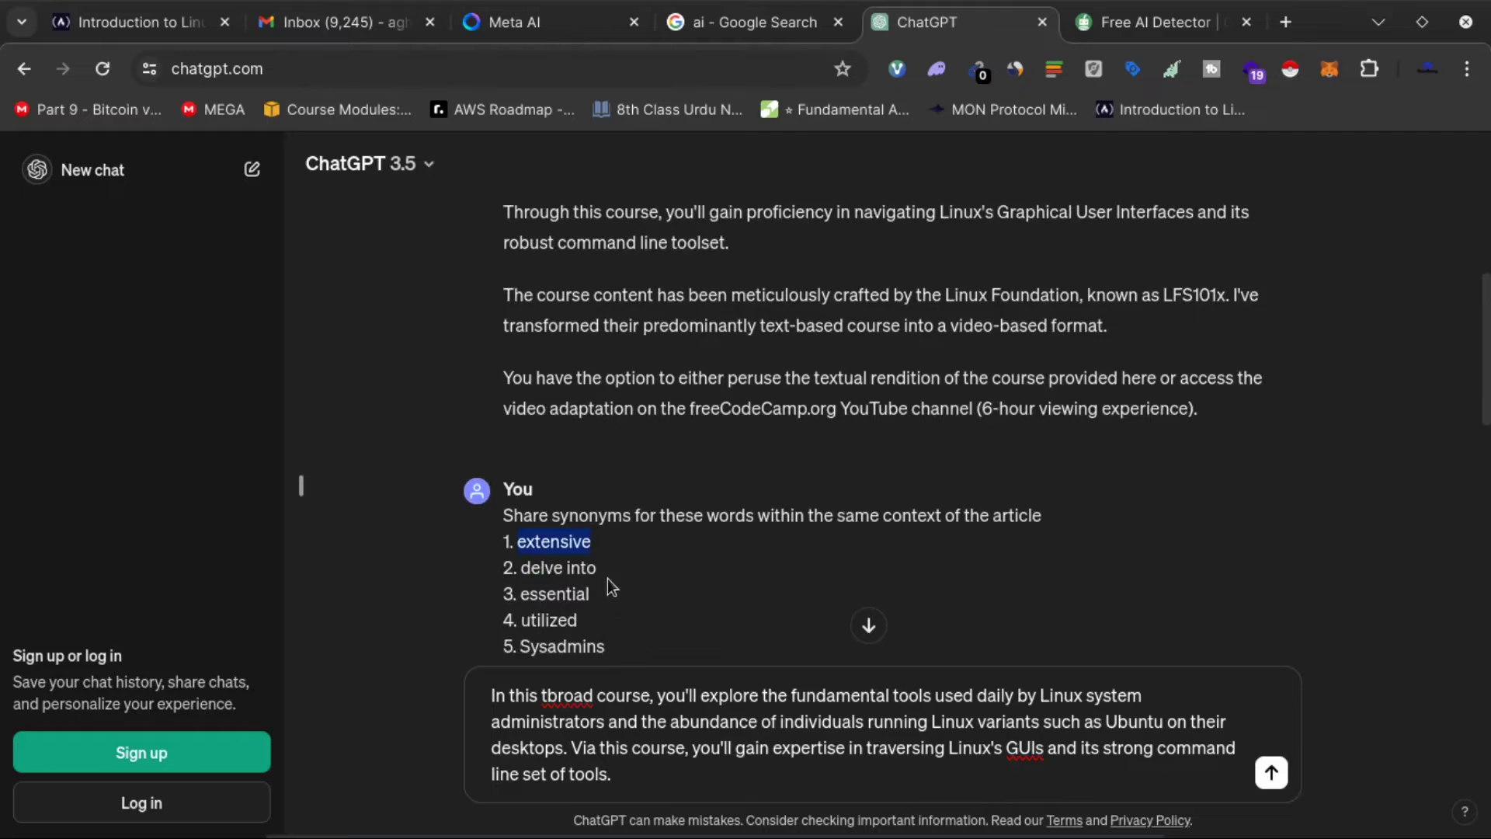
scroll(583, 528, down, 2)
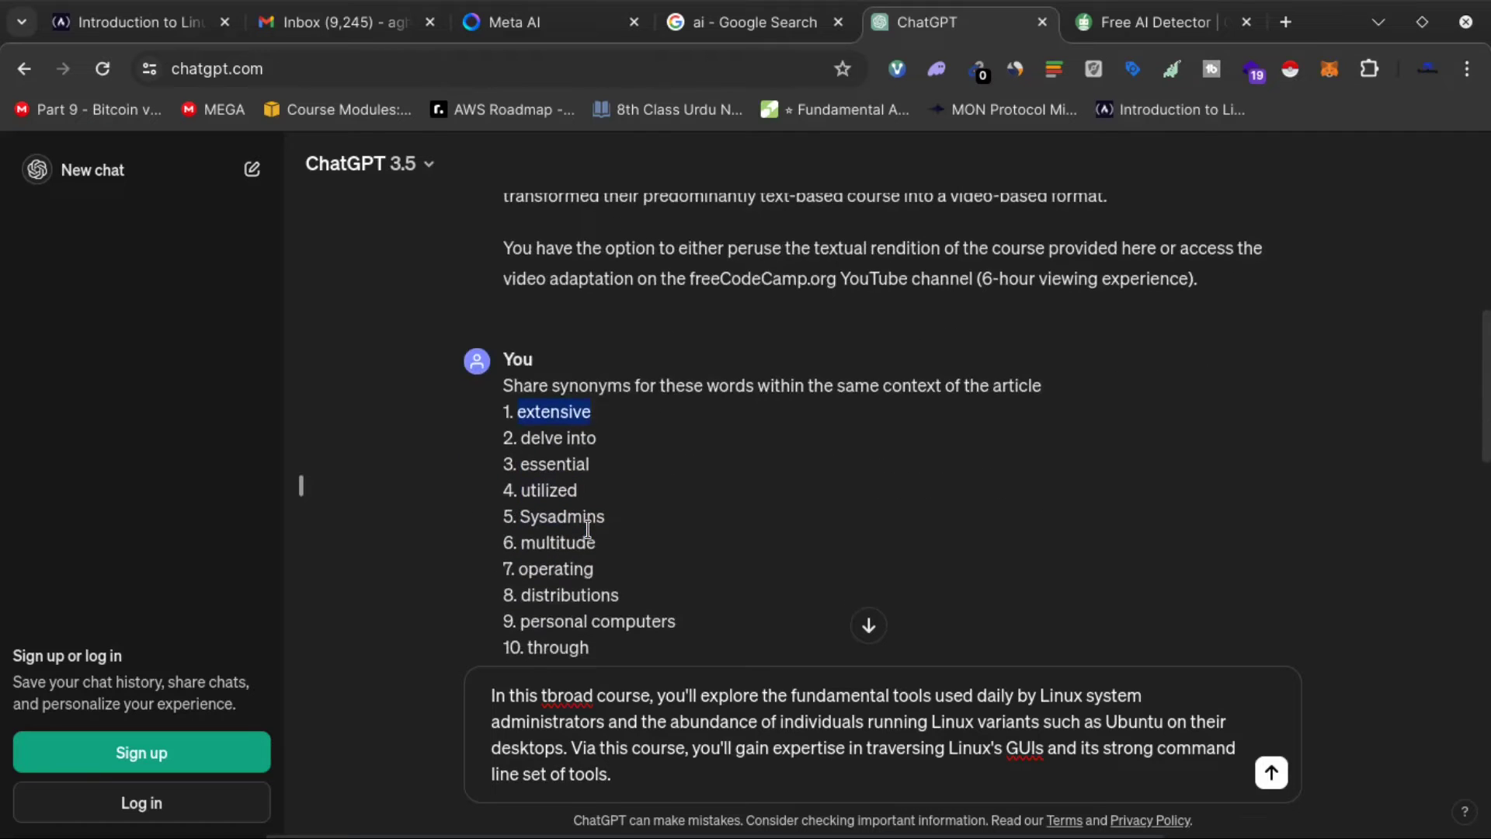
drag(505, 386, 792, 386)
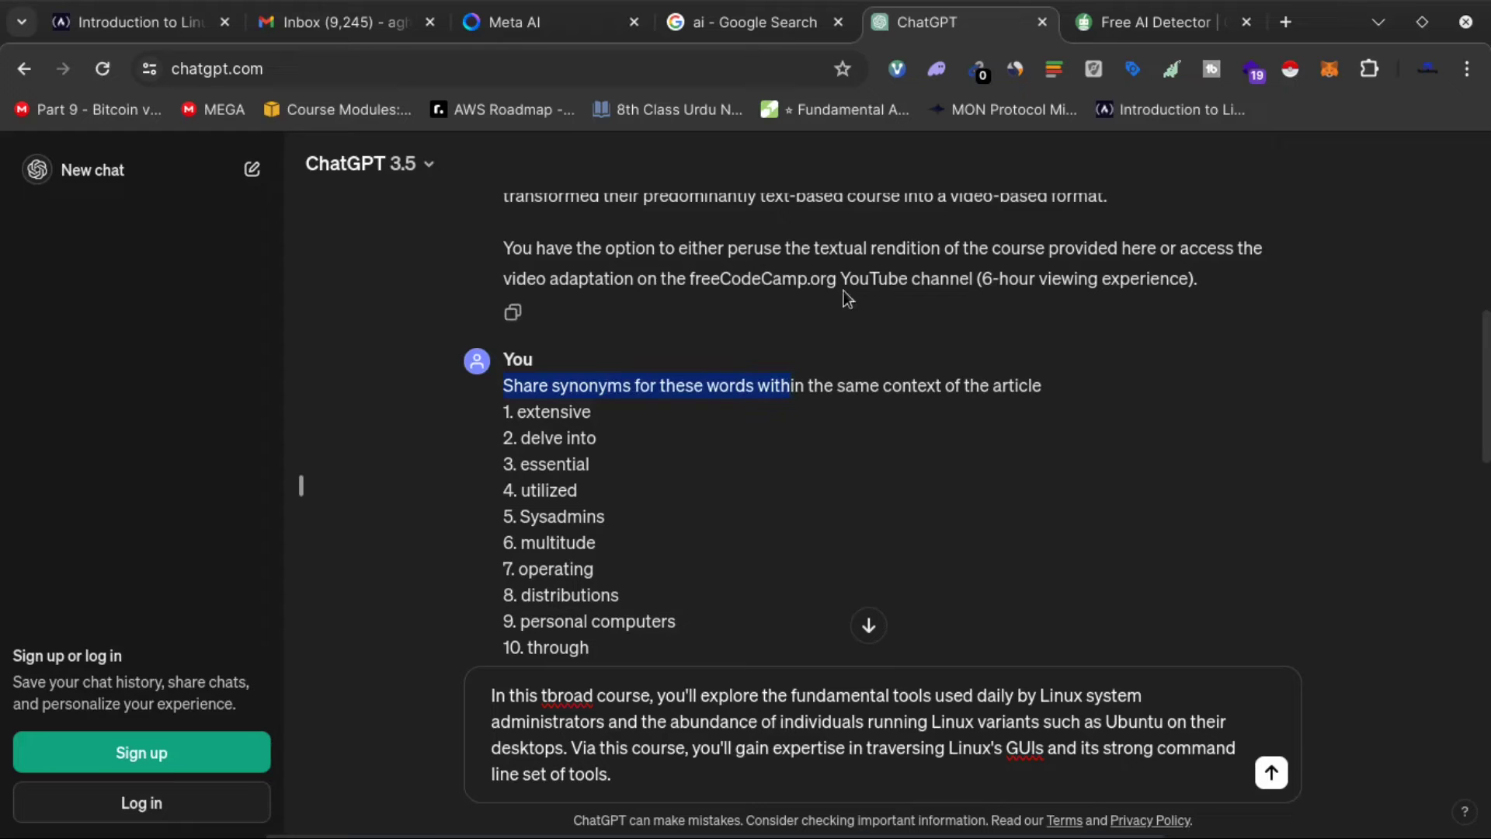
scroll(849, 299, down, 3)
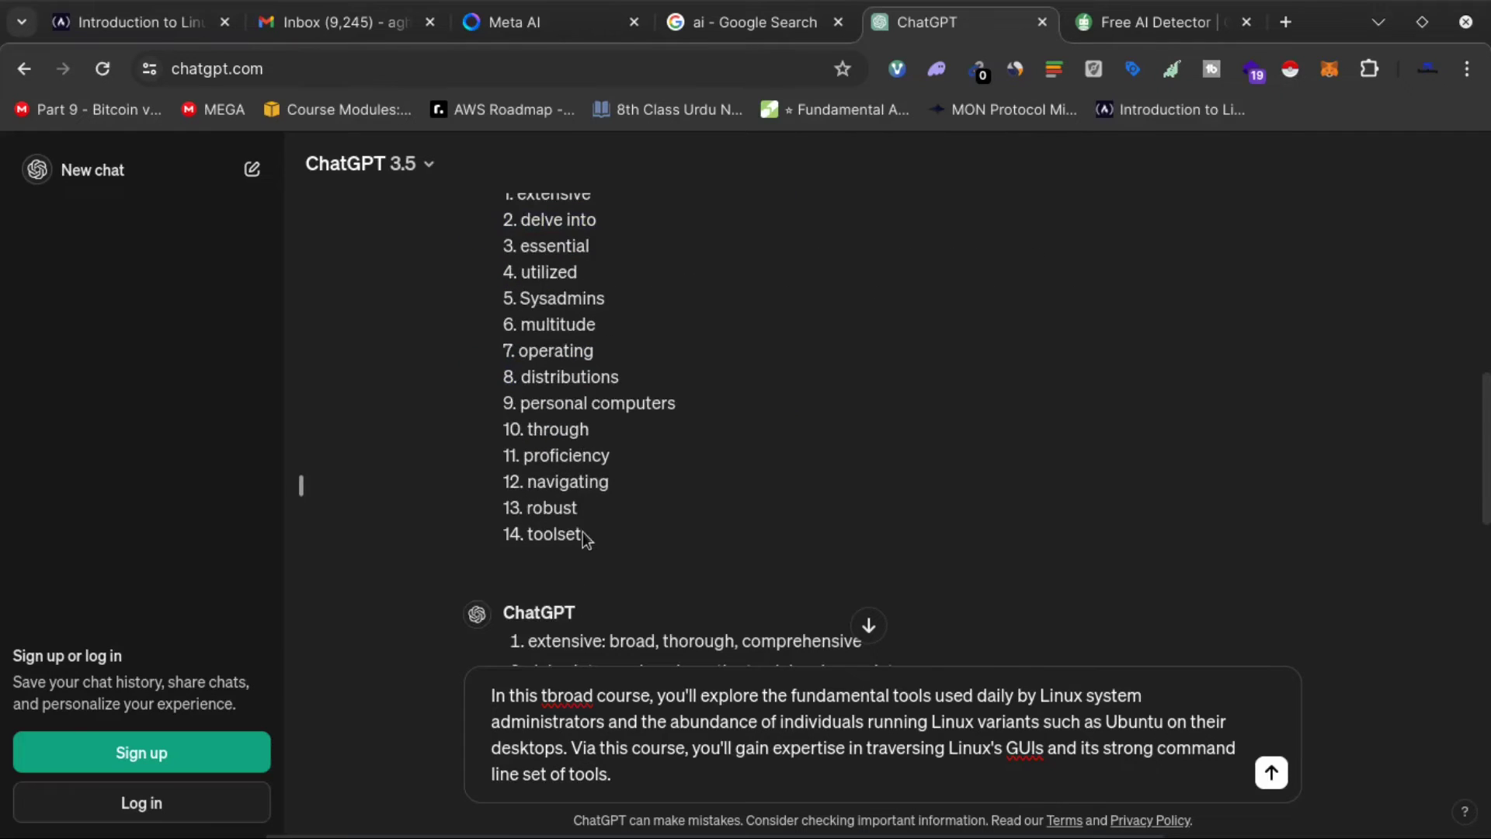
scroll(582, 532, up, 10)
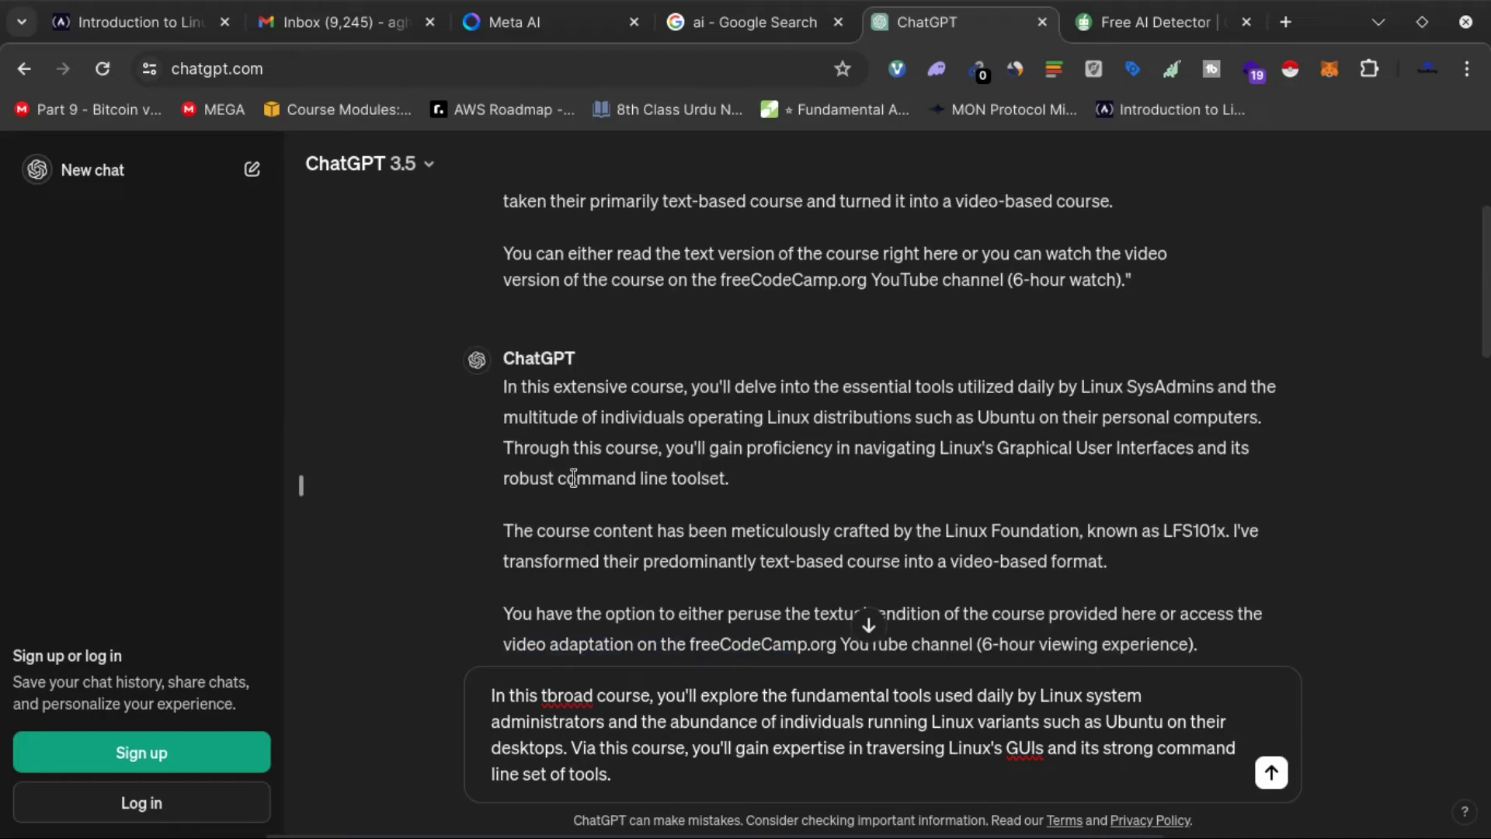
drag(503, 389, 720, 504)
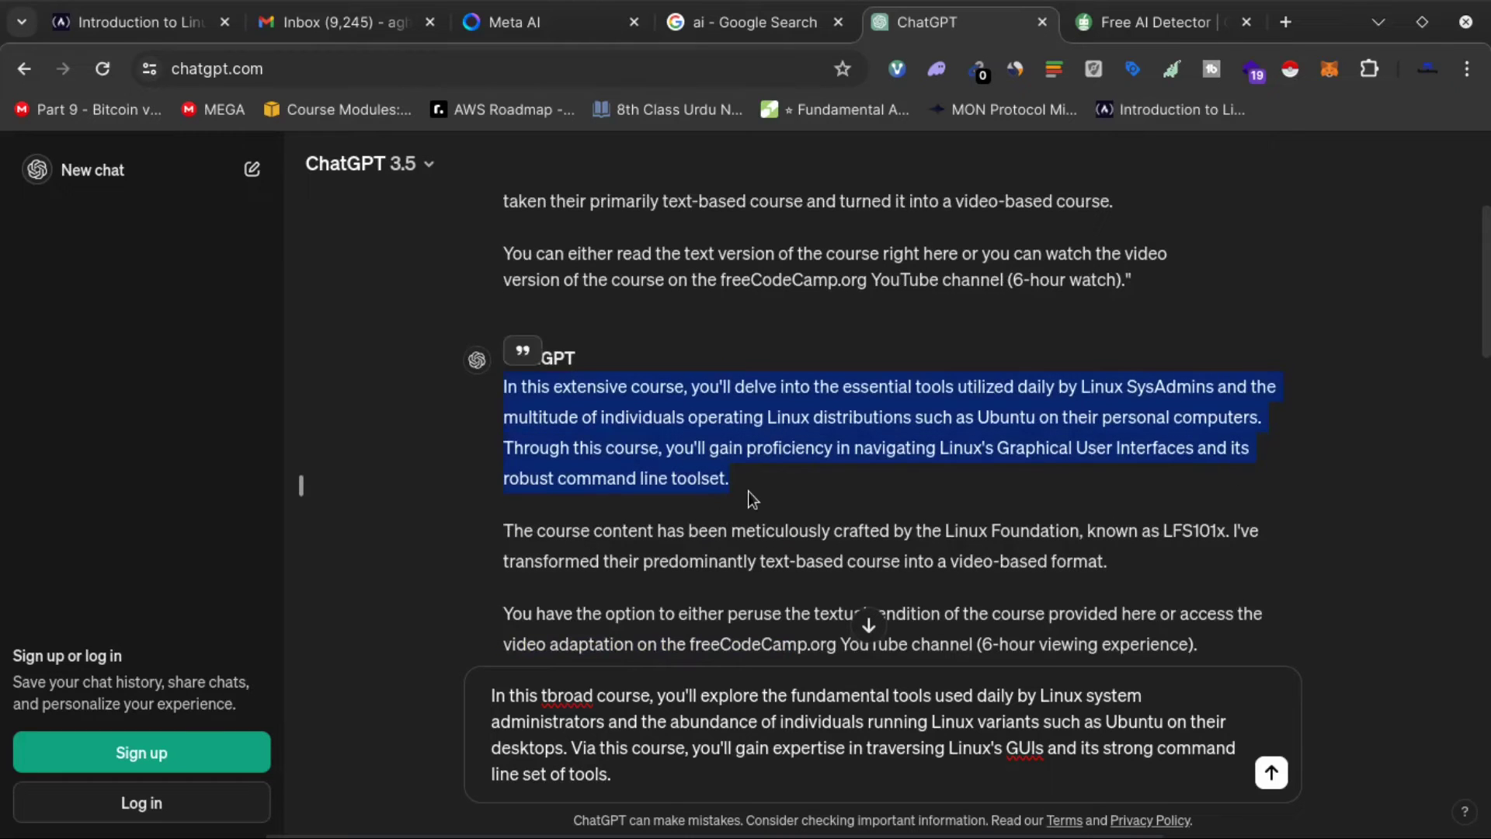
click(748, 497)
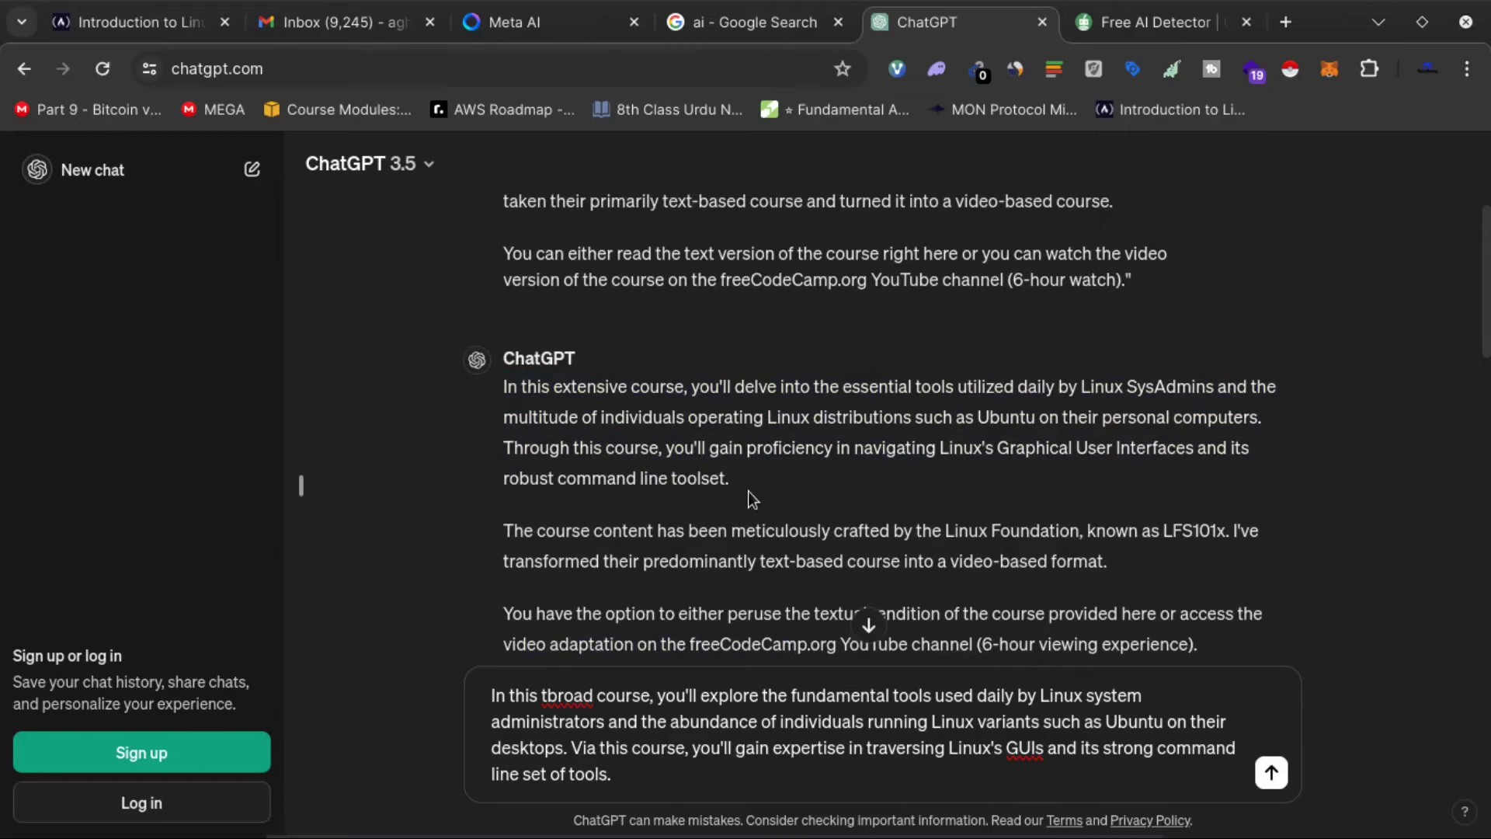
- Correct the typo 'tbroad' to 'broad' in the drafted reworded paragraph
scroll(729, 474, down, 6)
scroll(703, 435, down, 3)
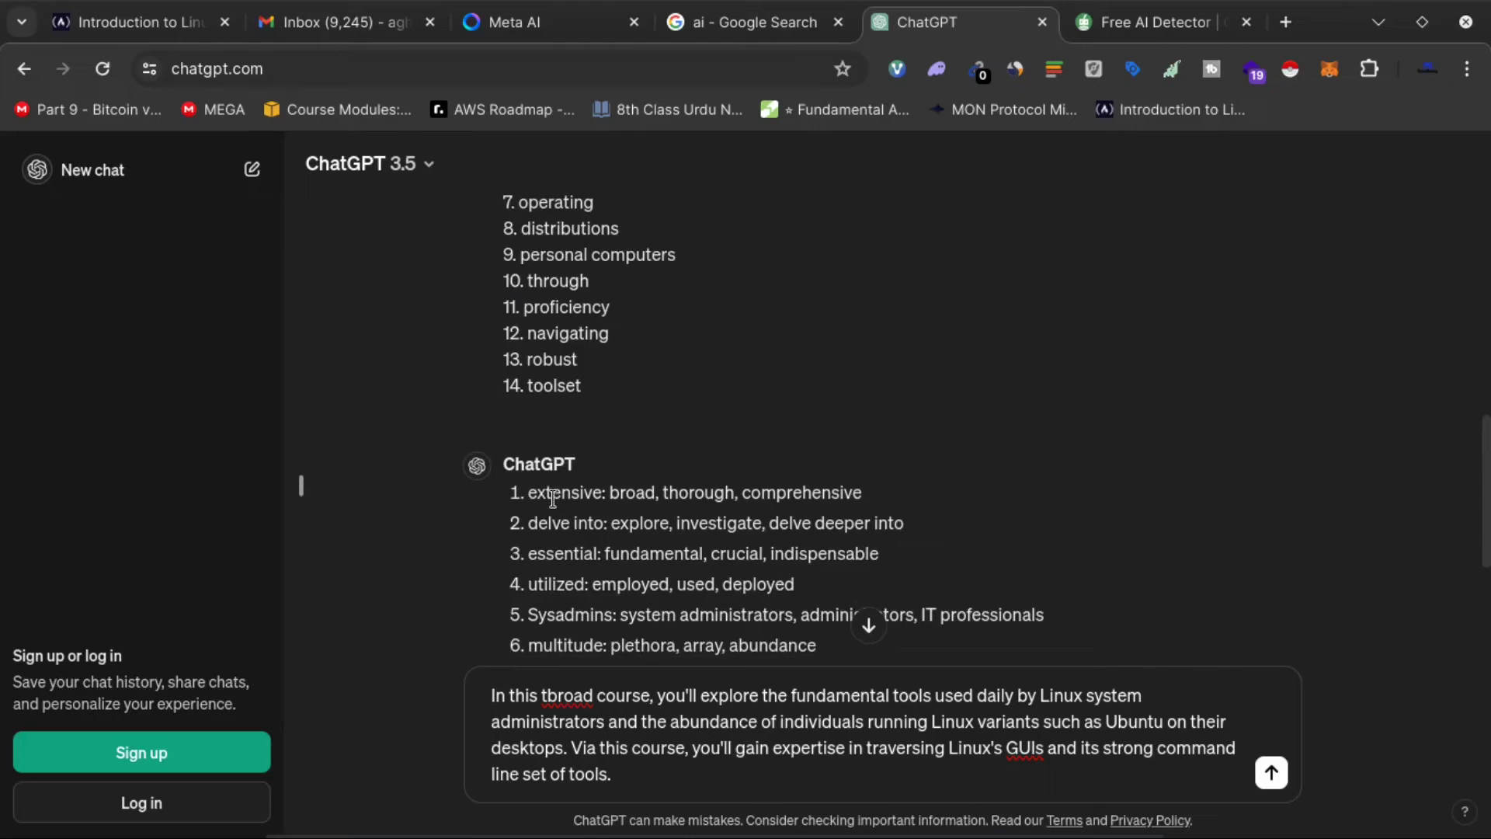
scroll(647, 524, down, 4)
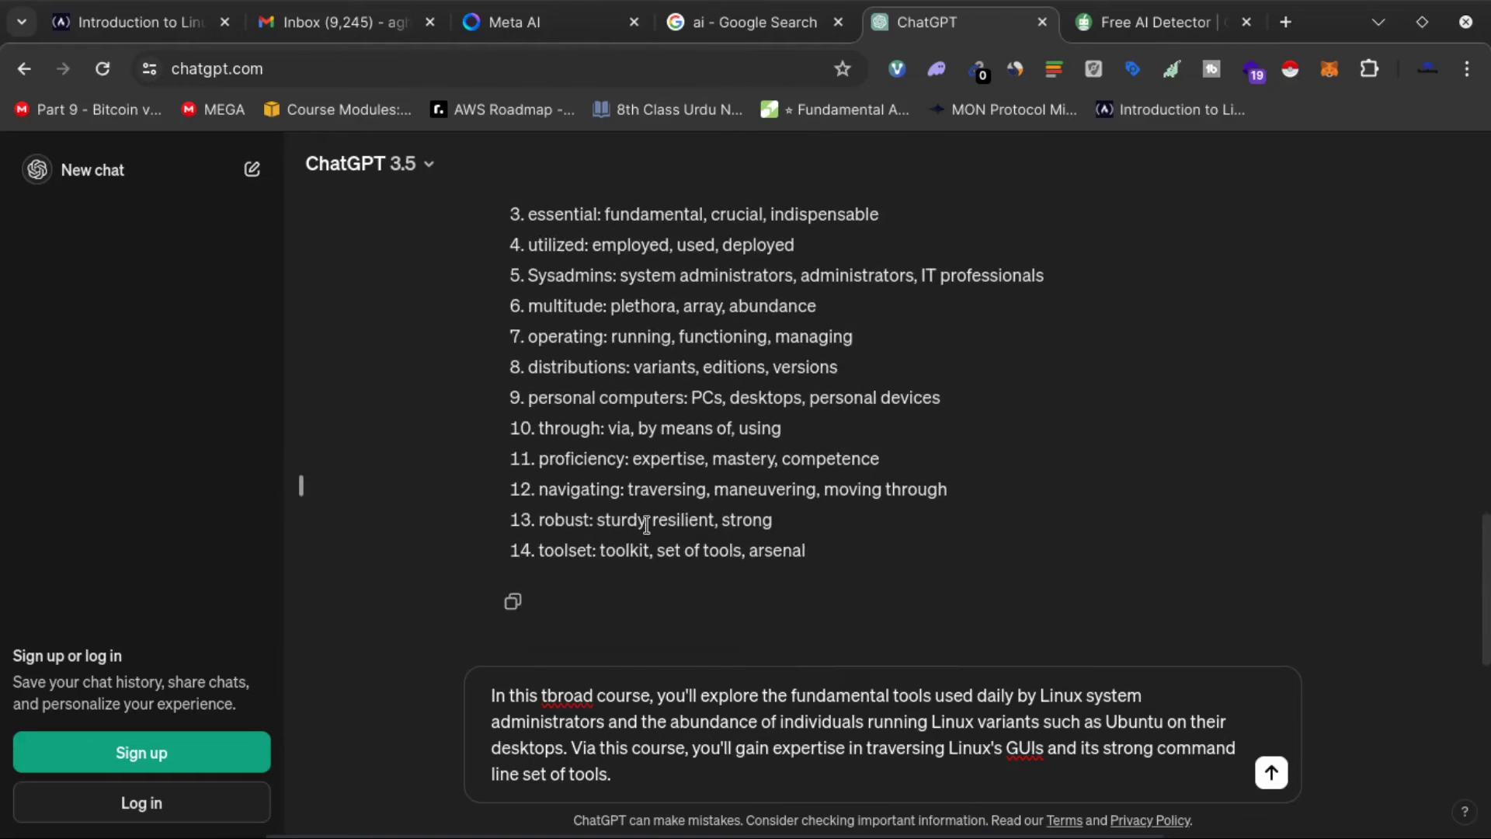
scroll(647, 524, up, 9)
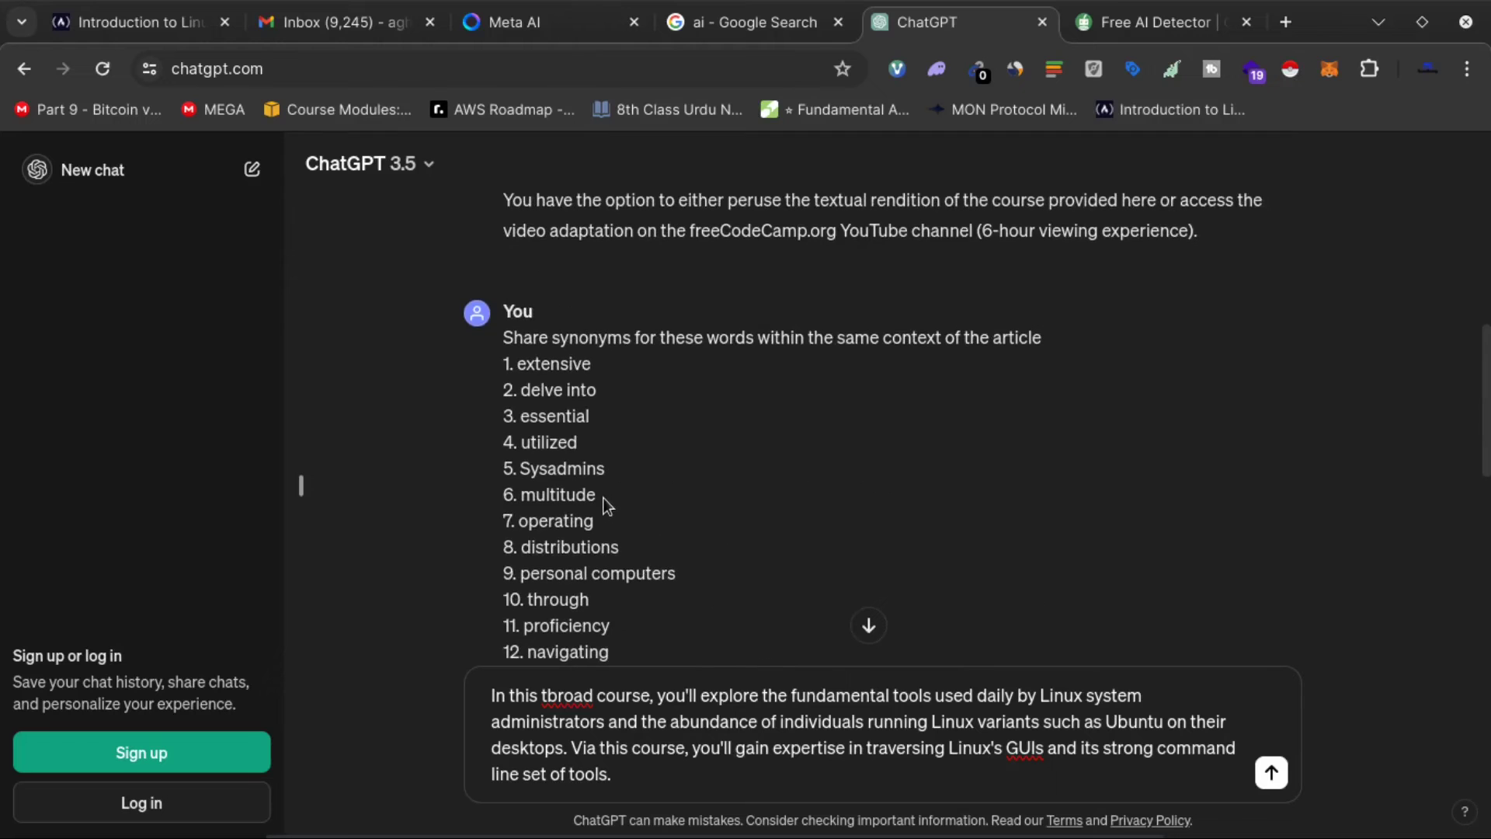
scroll(603, 497, down, 10)
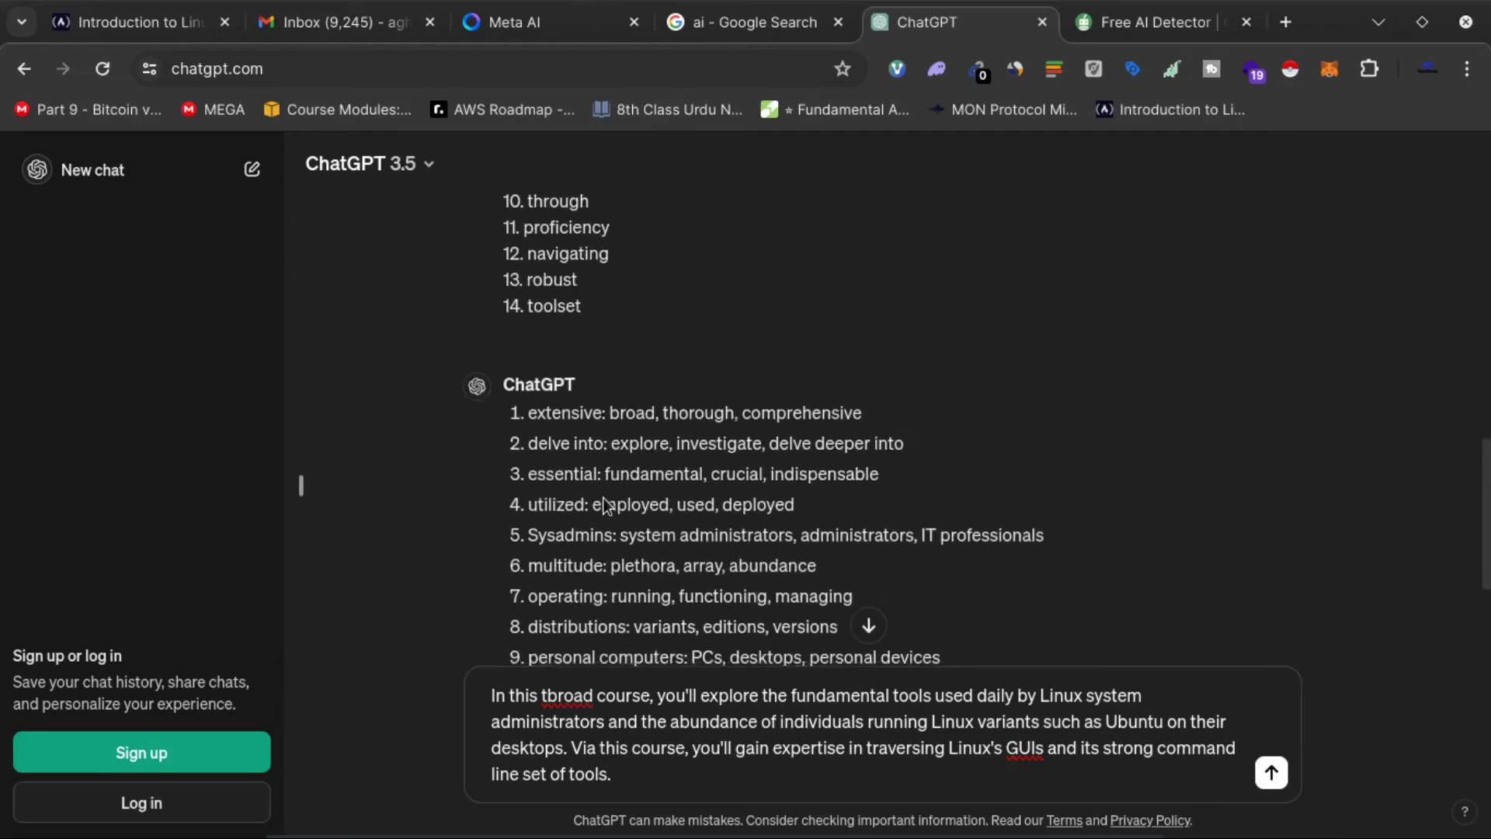
click(550, 698)
key(BackSpace)
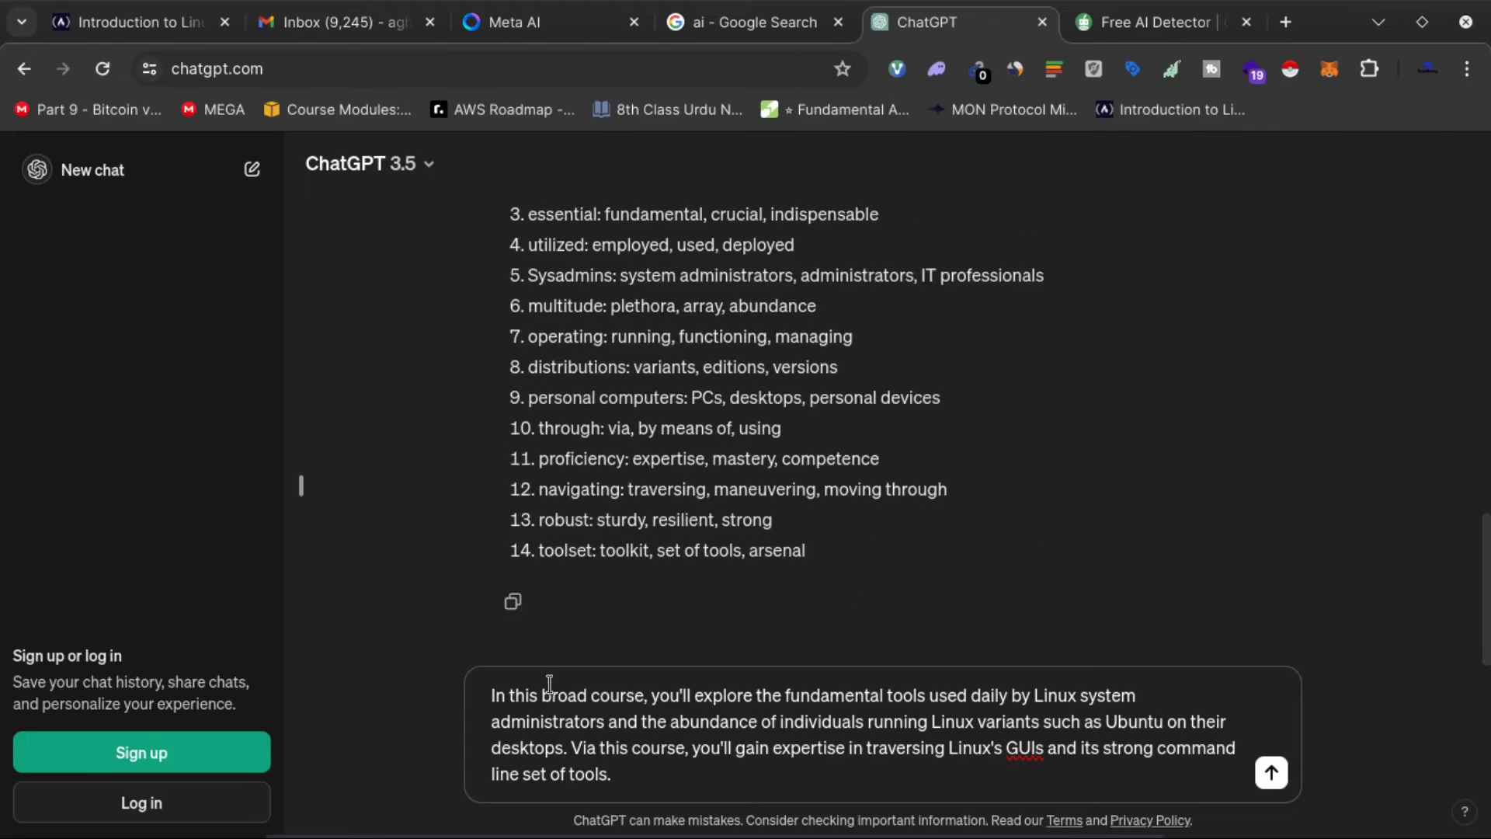
- Select the whole reworded paragraph, 'In this broad course' to 'line set of tools.', for copying
scroll(660, 521, up, 12)
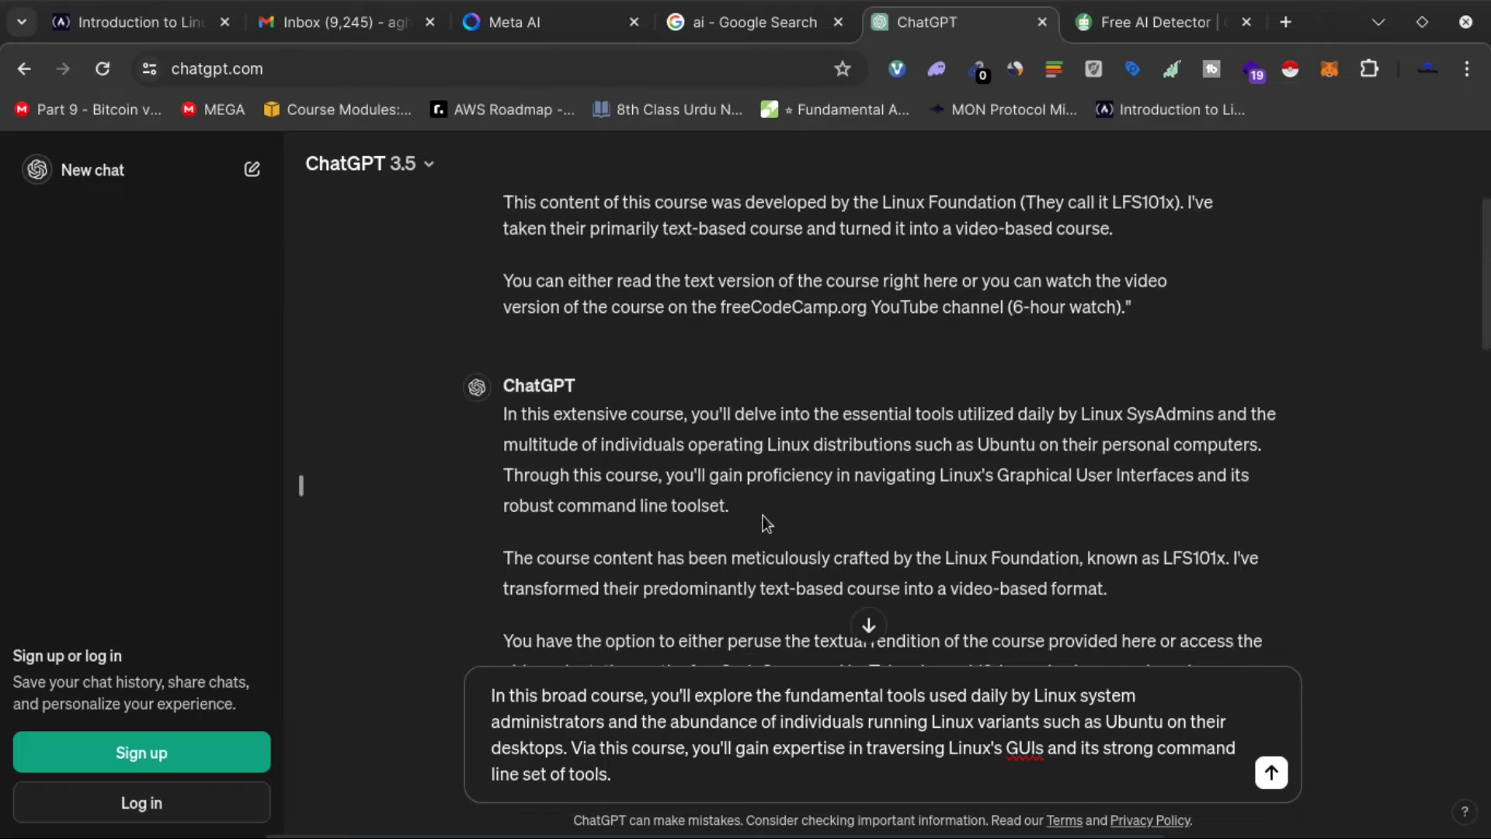
drag(762, 515, 500, 416)
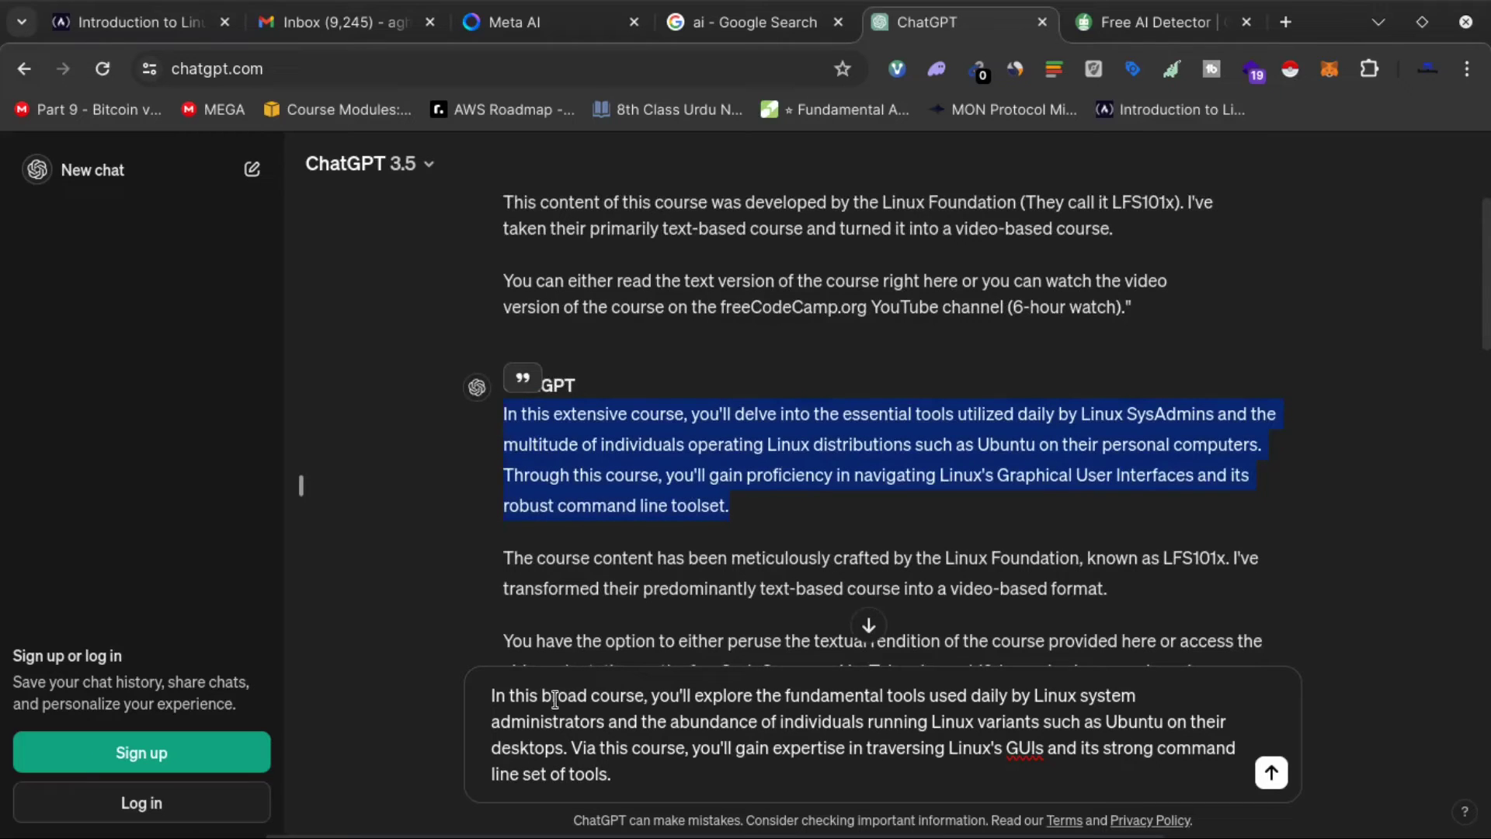
scroll(613, 440, down, 2)
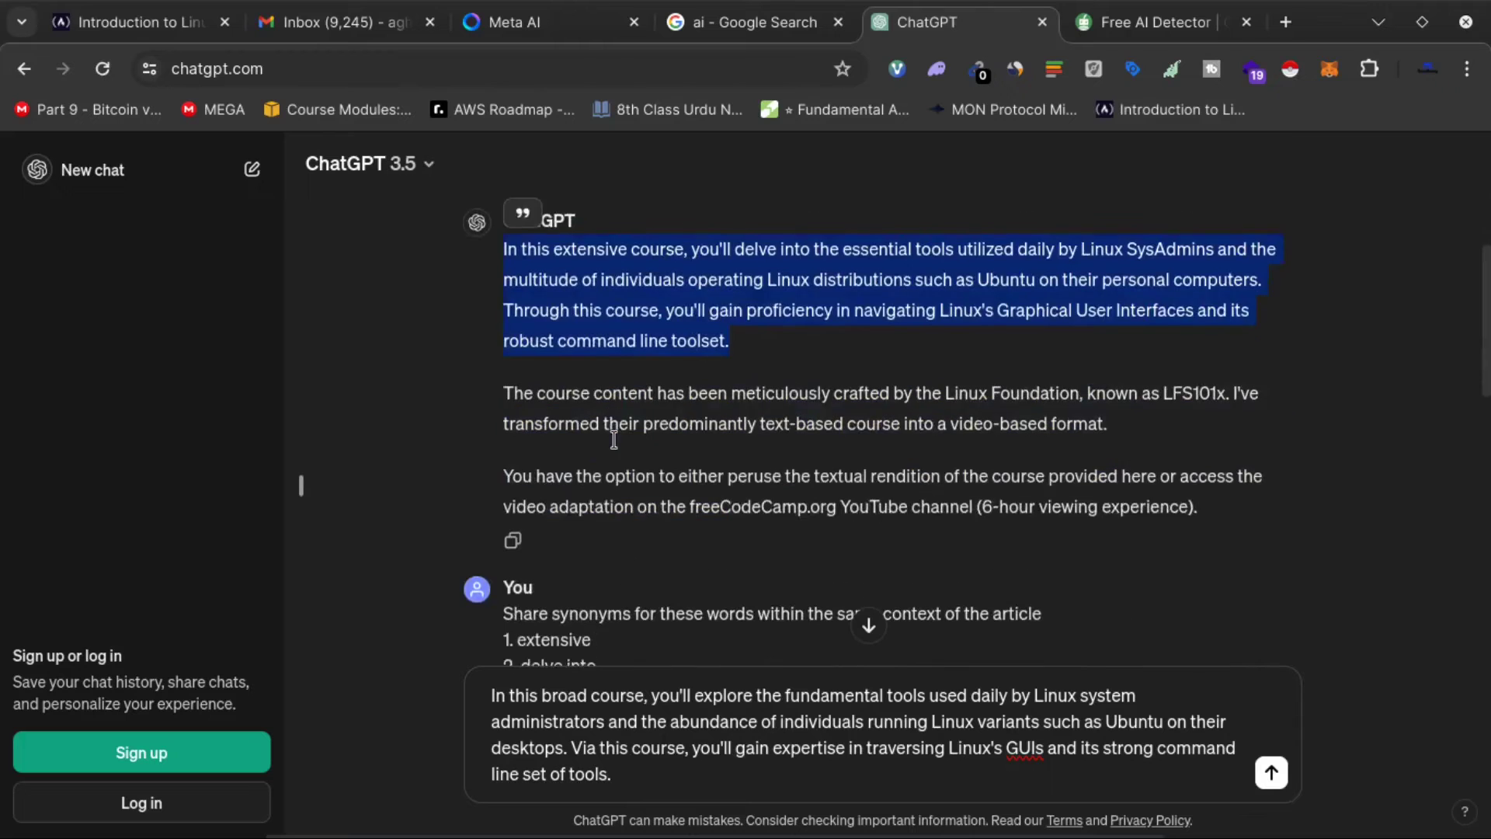
scroll(613, 440, down, 8)
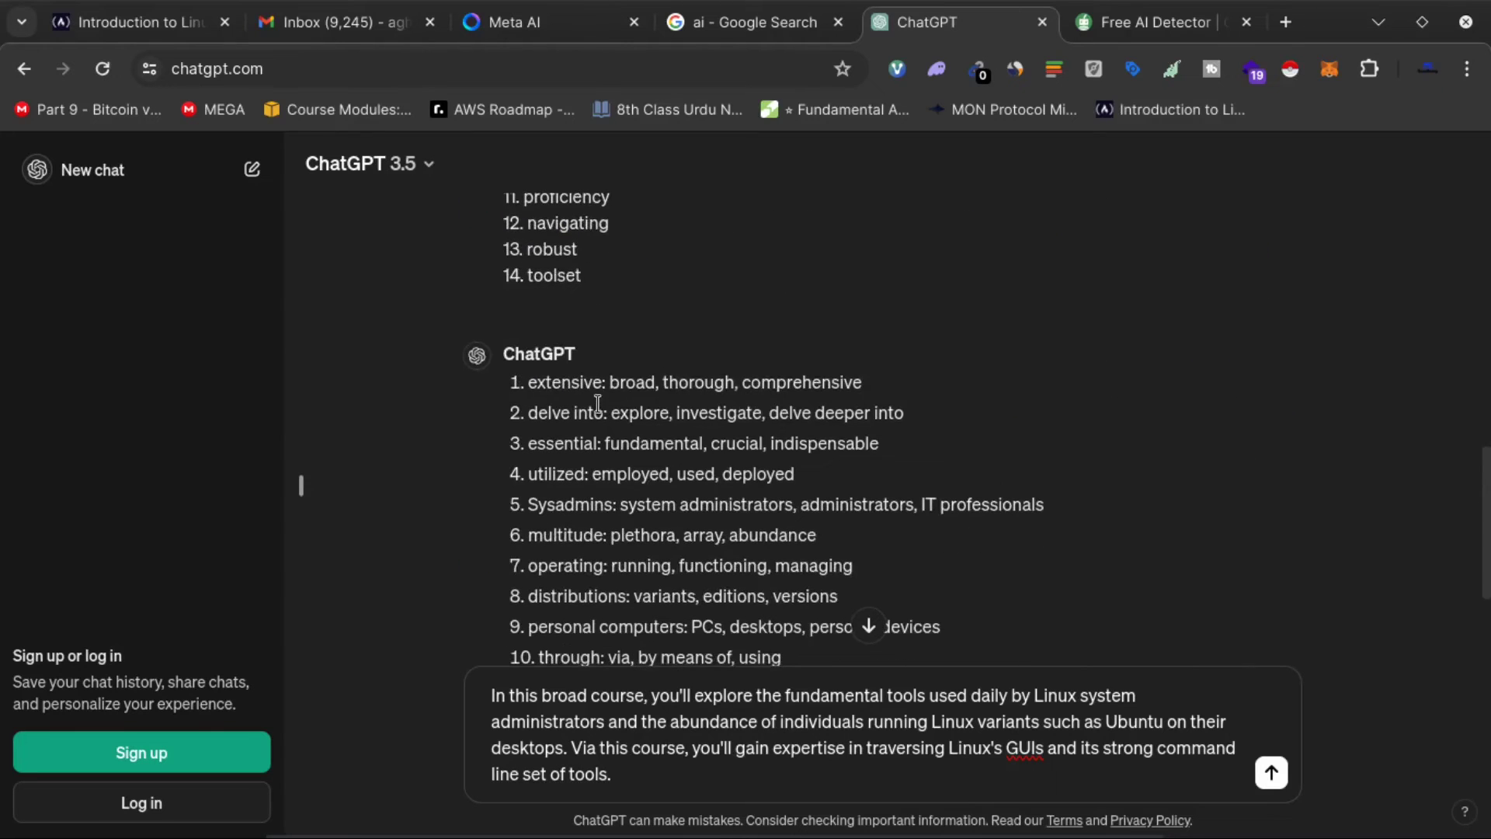
scroll(641, 388, up, 2)
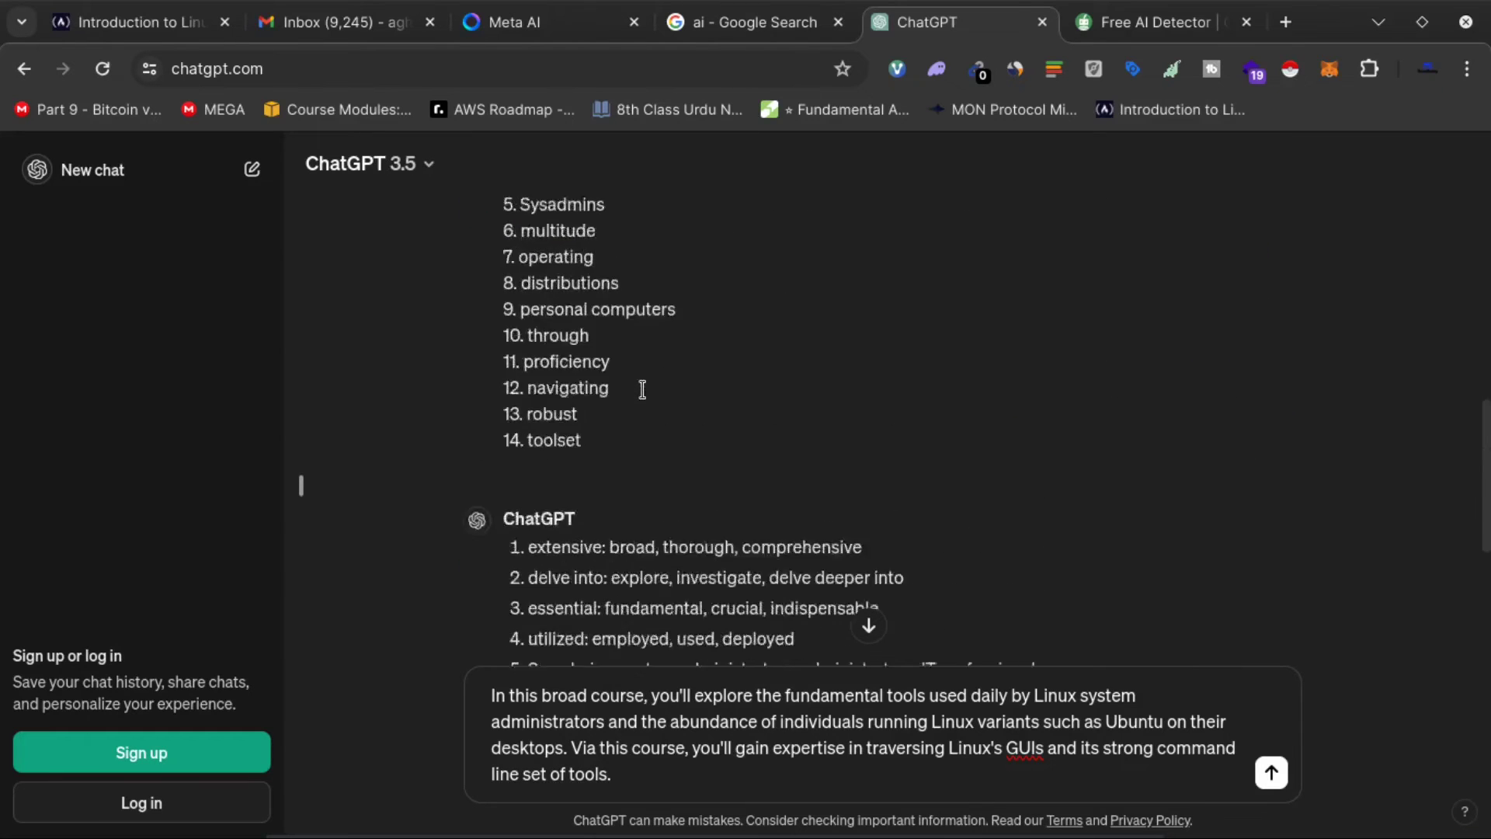
scroll(641, 390, up, 5)
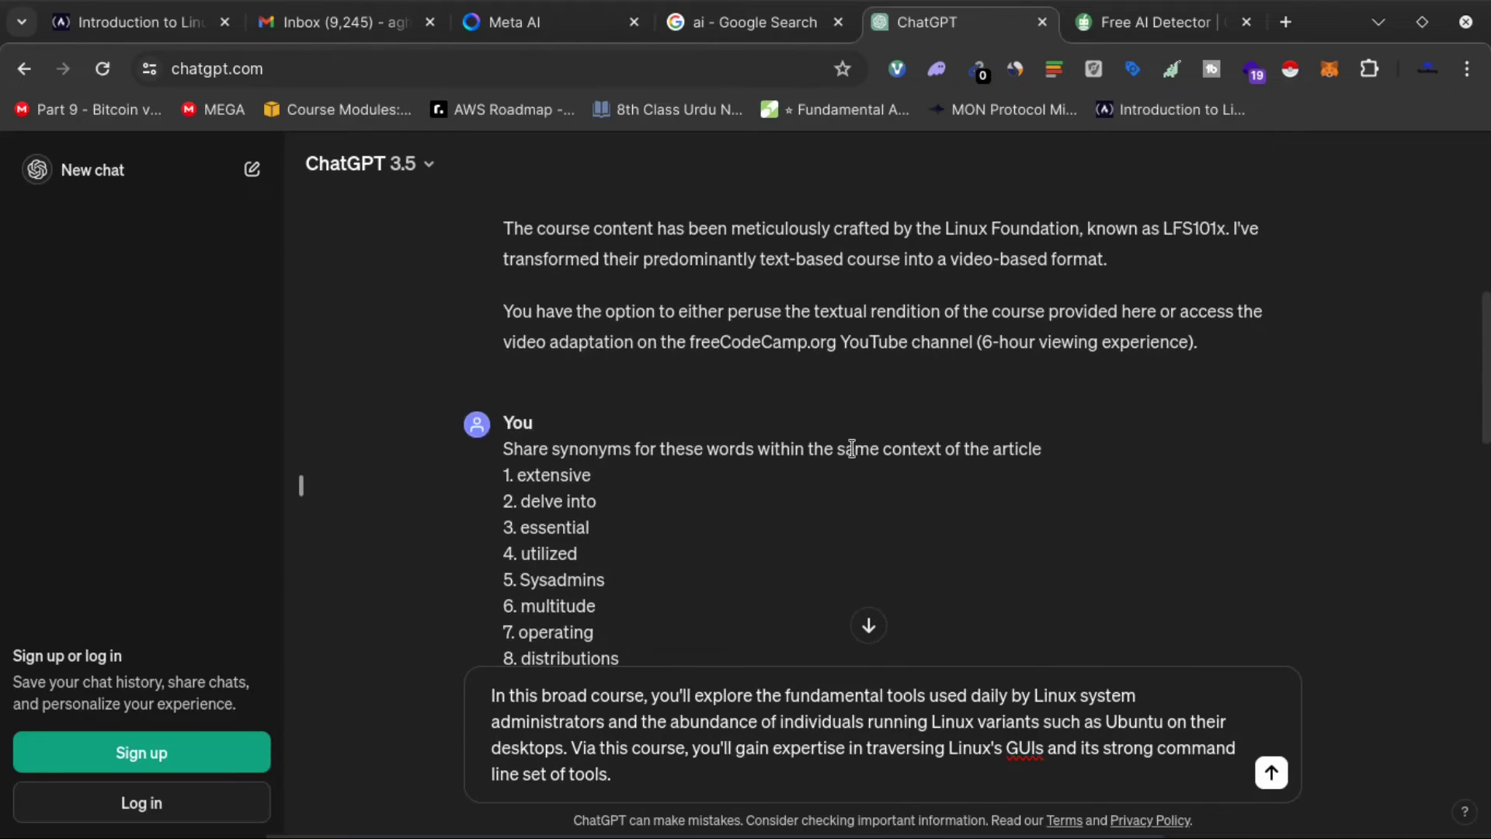
scroll(852, 448, down, 8)
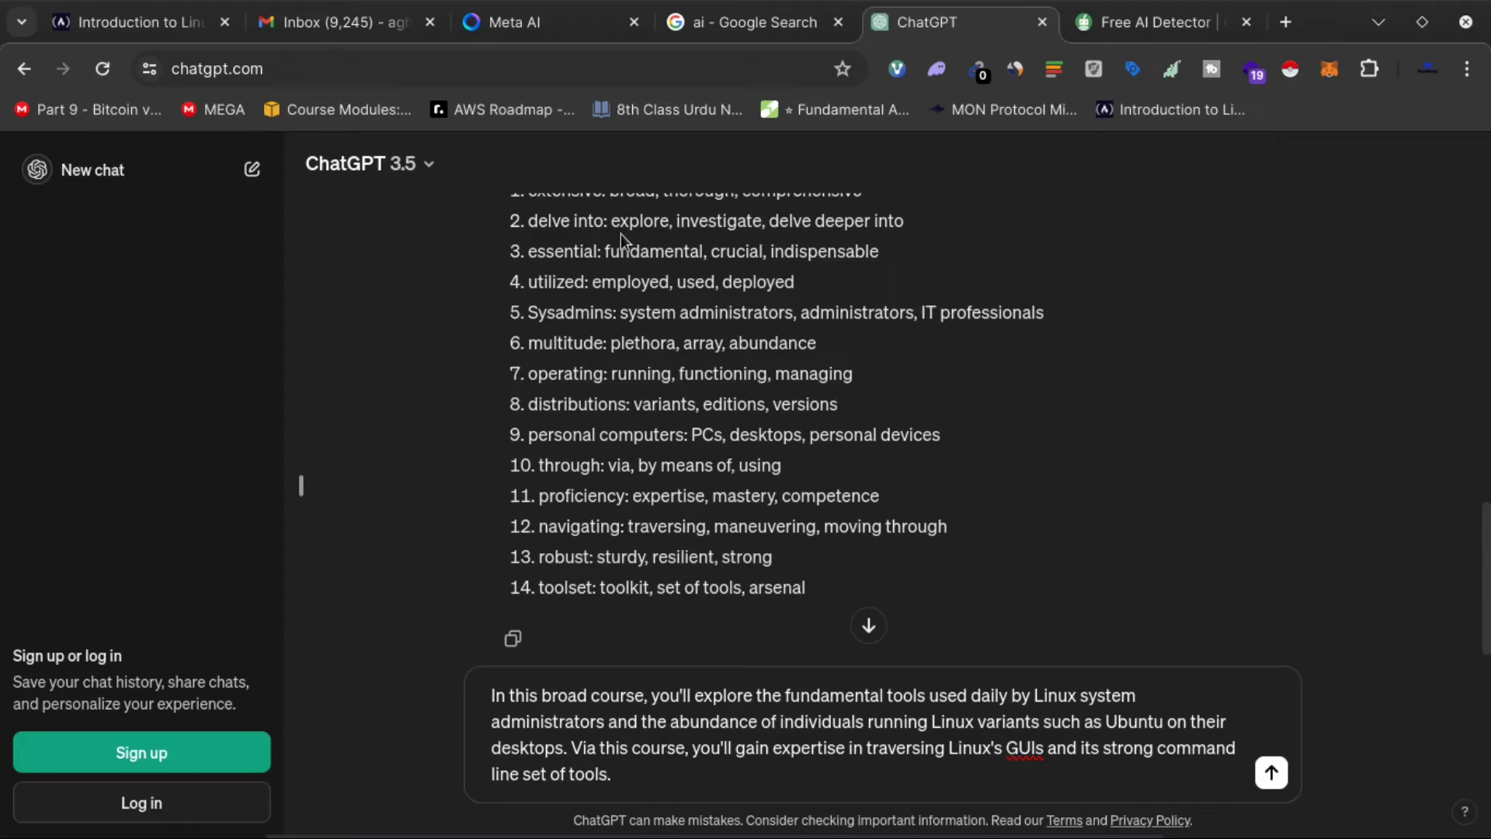
scroll(645, 226, up, 10)
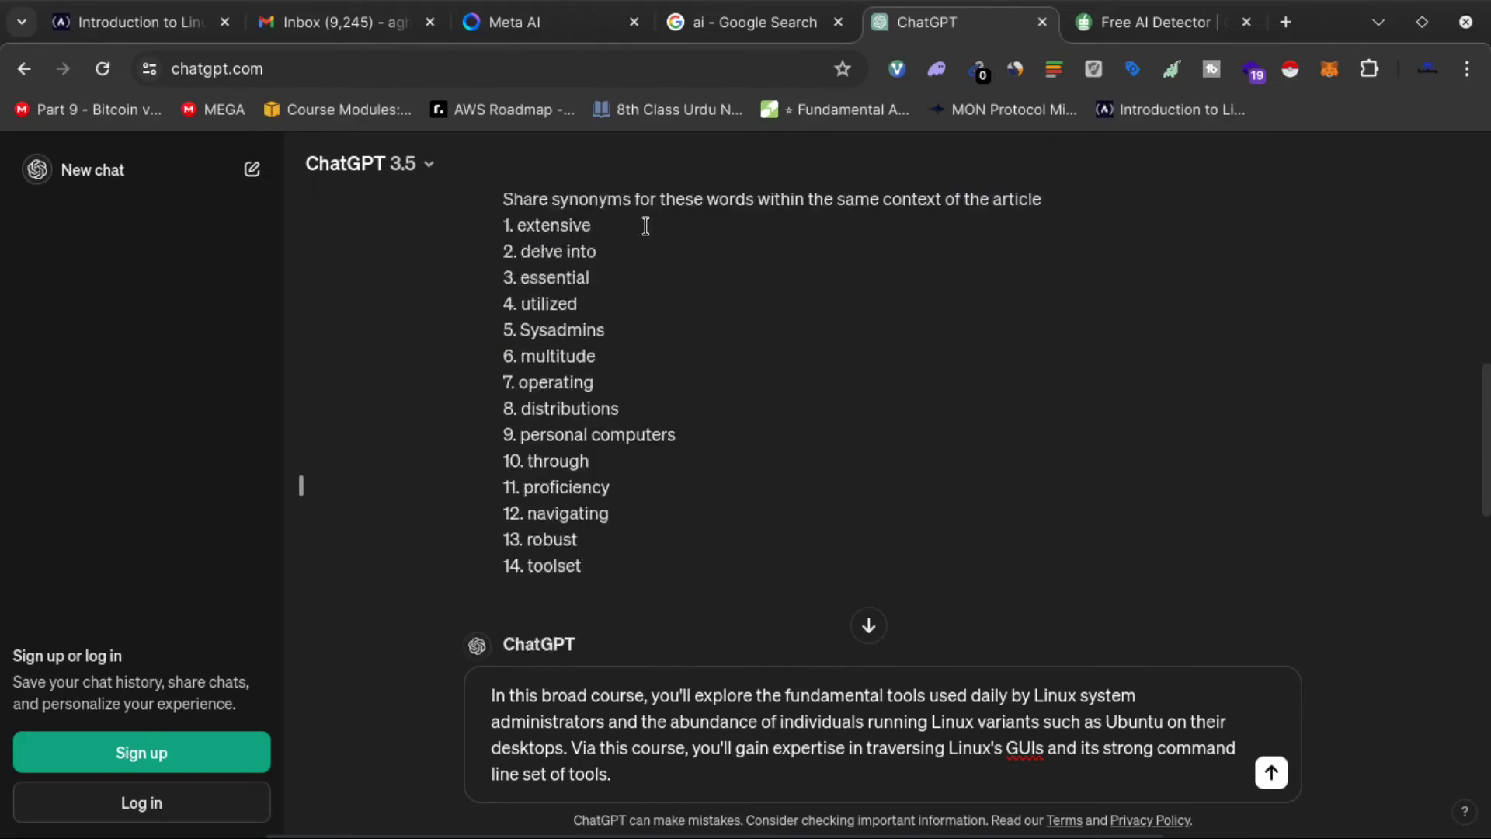
triple_click(645, 226)
scroll(543, 565, down, 7)
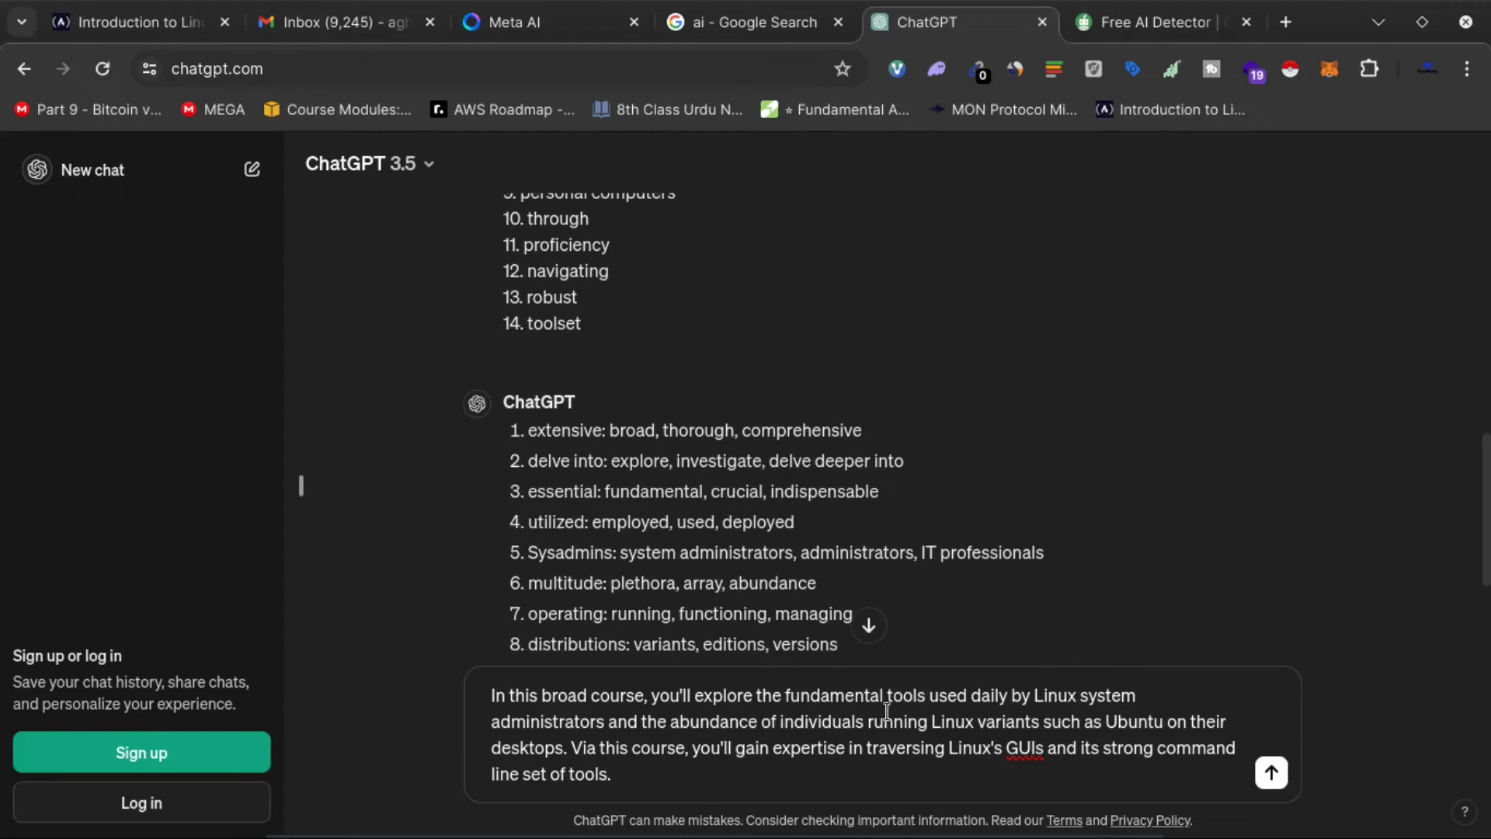
drag(664, 776, 498, 703)
key(ctrl+c)
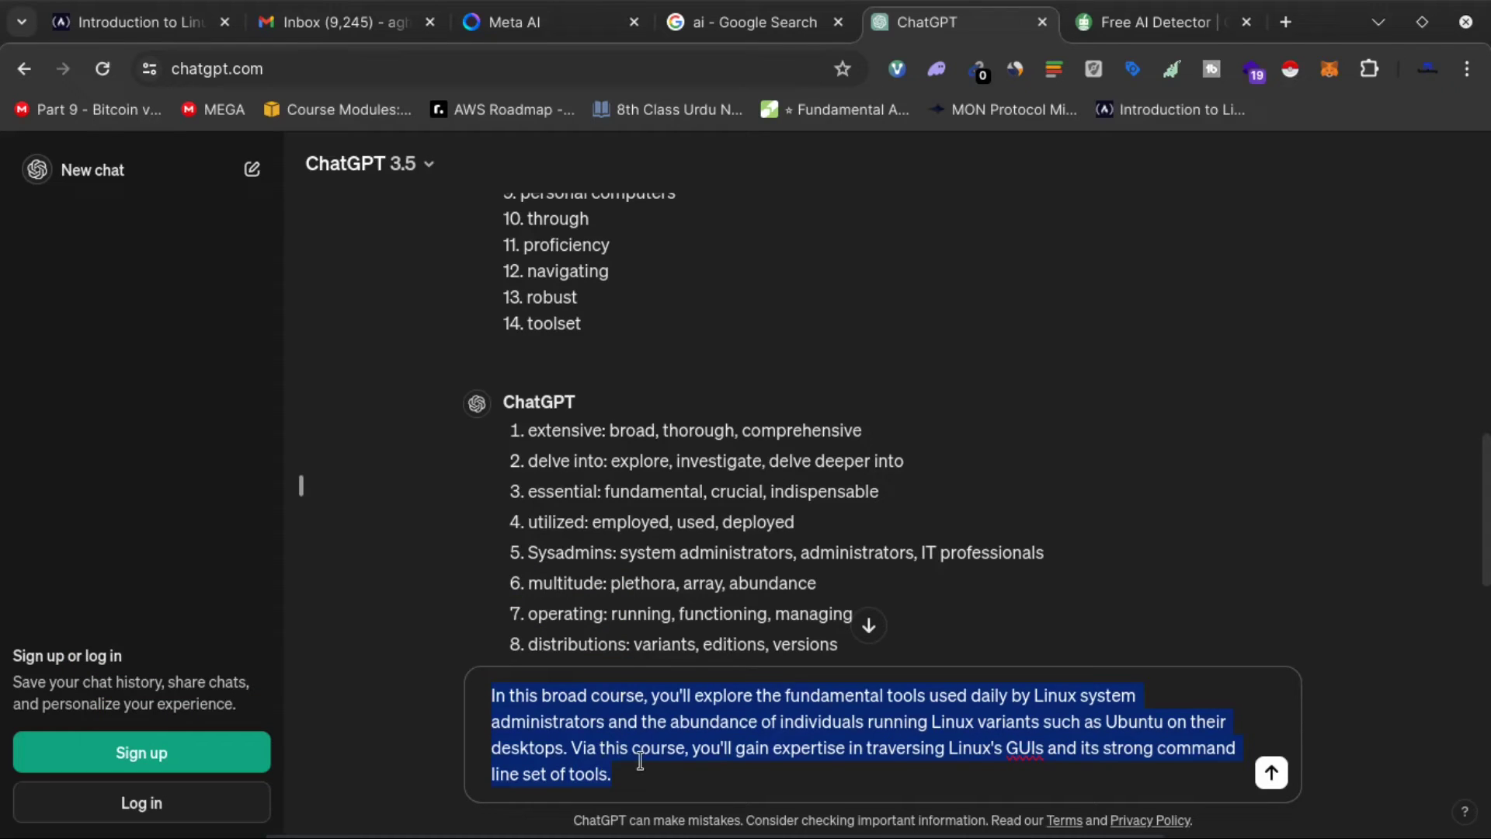
- Paste the reworded paragraph over the passage's original first paragraph and rerun detection
click(1149, 26)
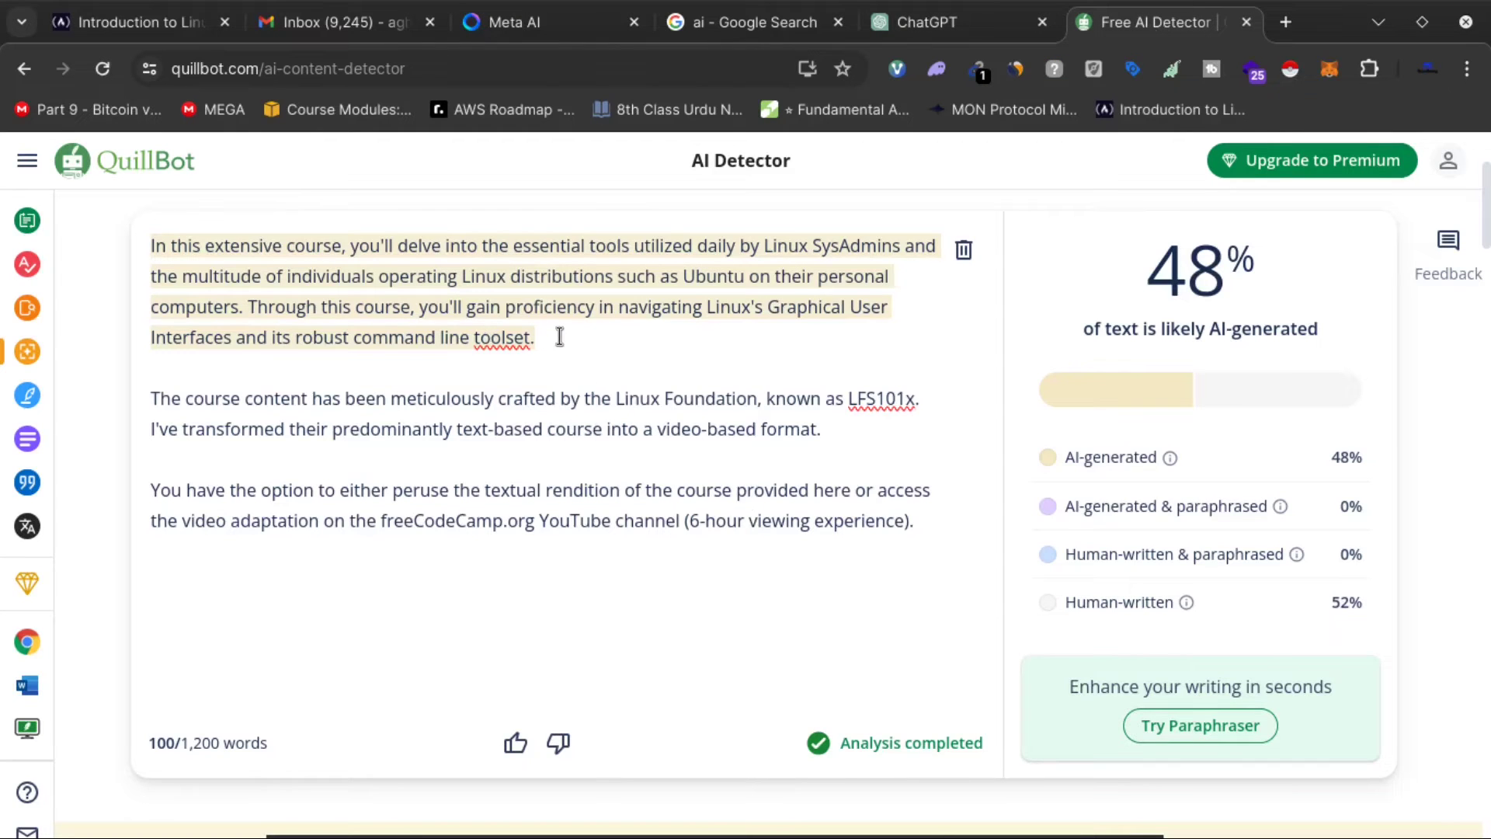
drag(559, 336, 143, 250)
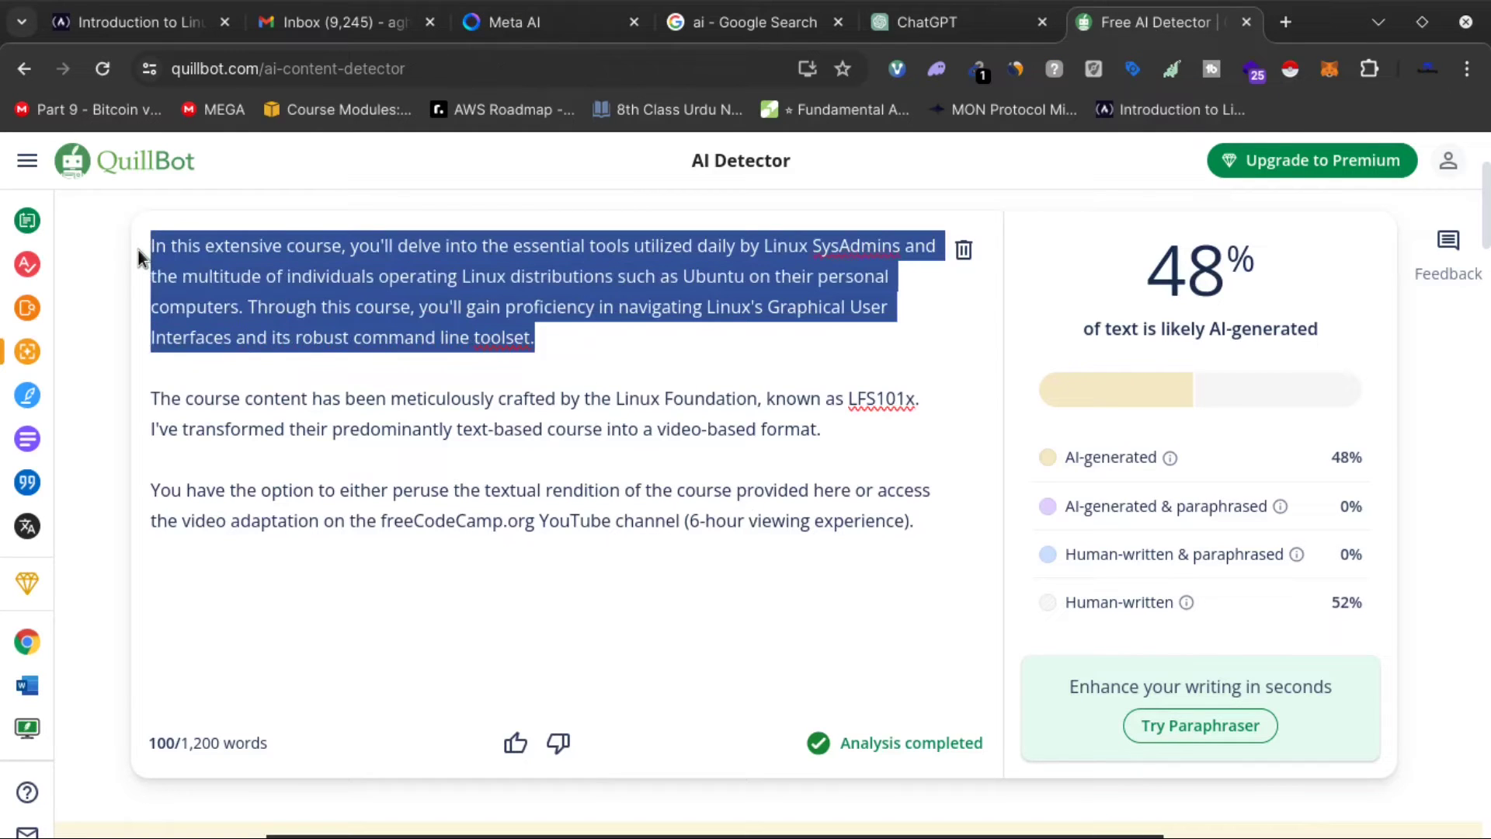
key(ctrl+v)
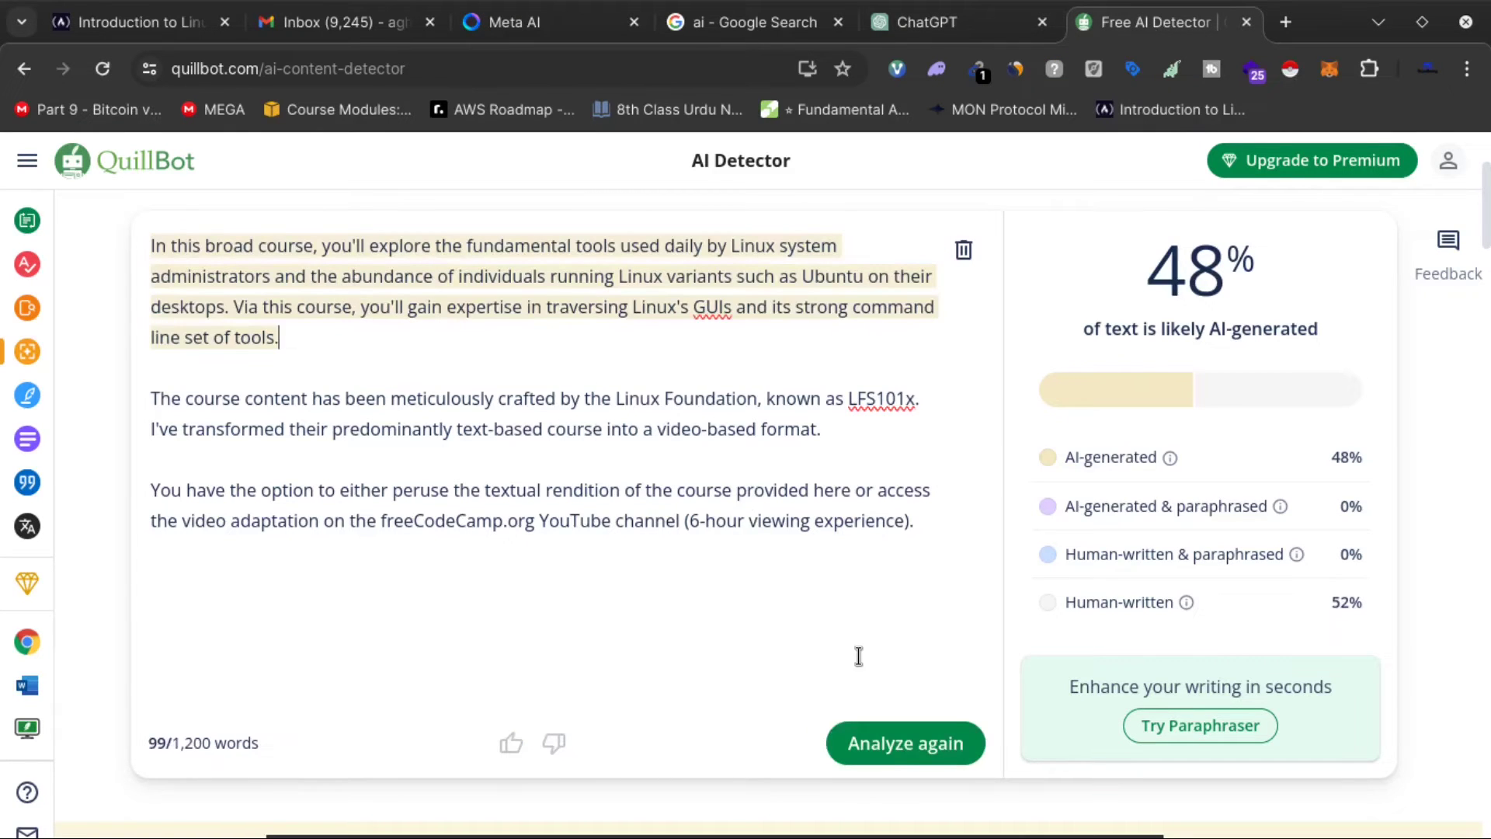
click(897, 742)
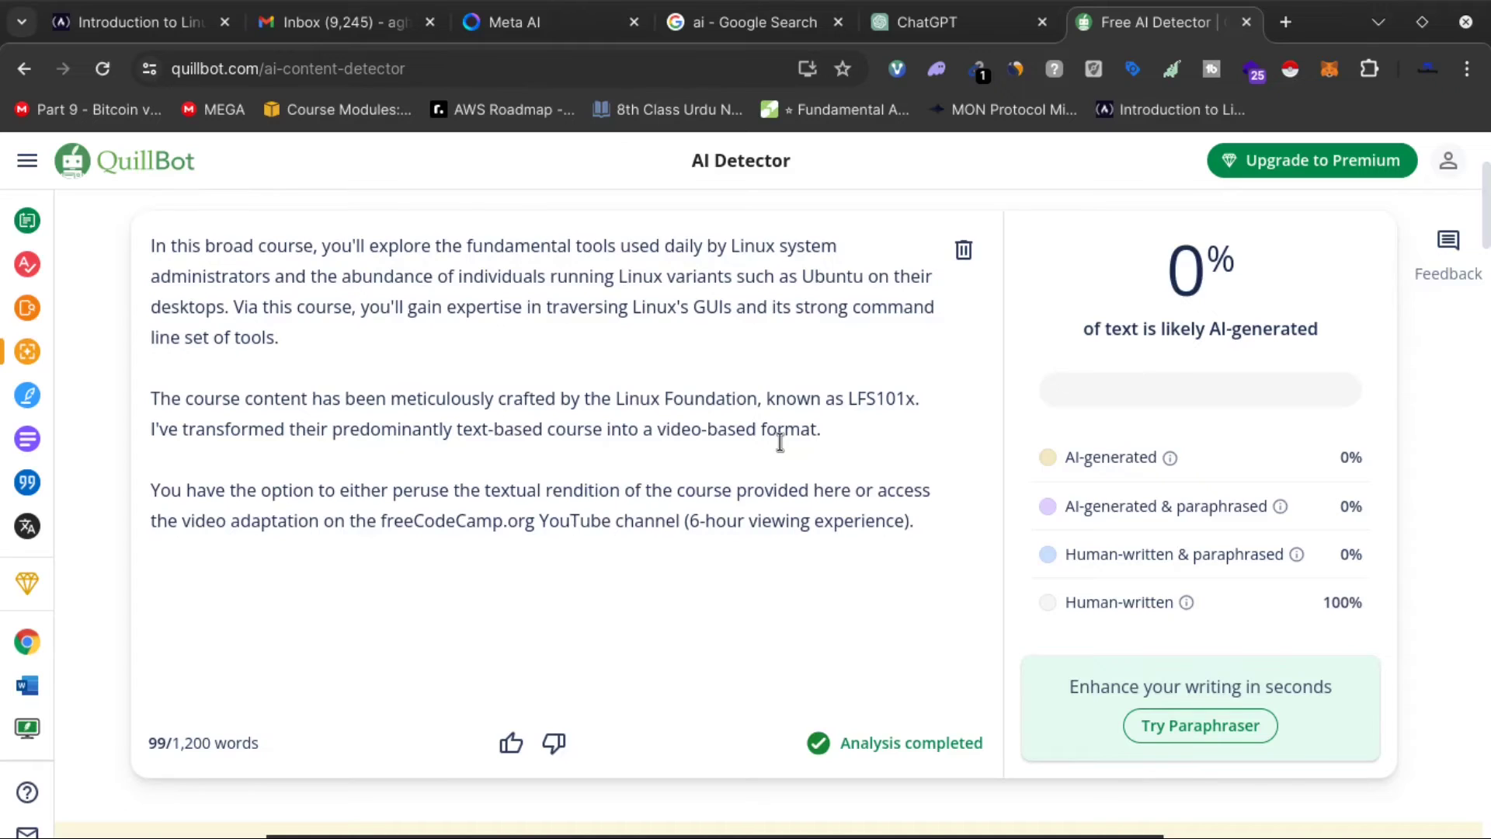
- Inspect the first sentence of the 99-word passage now rated 0% AI-generated
scroll(780, 441, up, 1)
scroll(528, 396, up, 1)
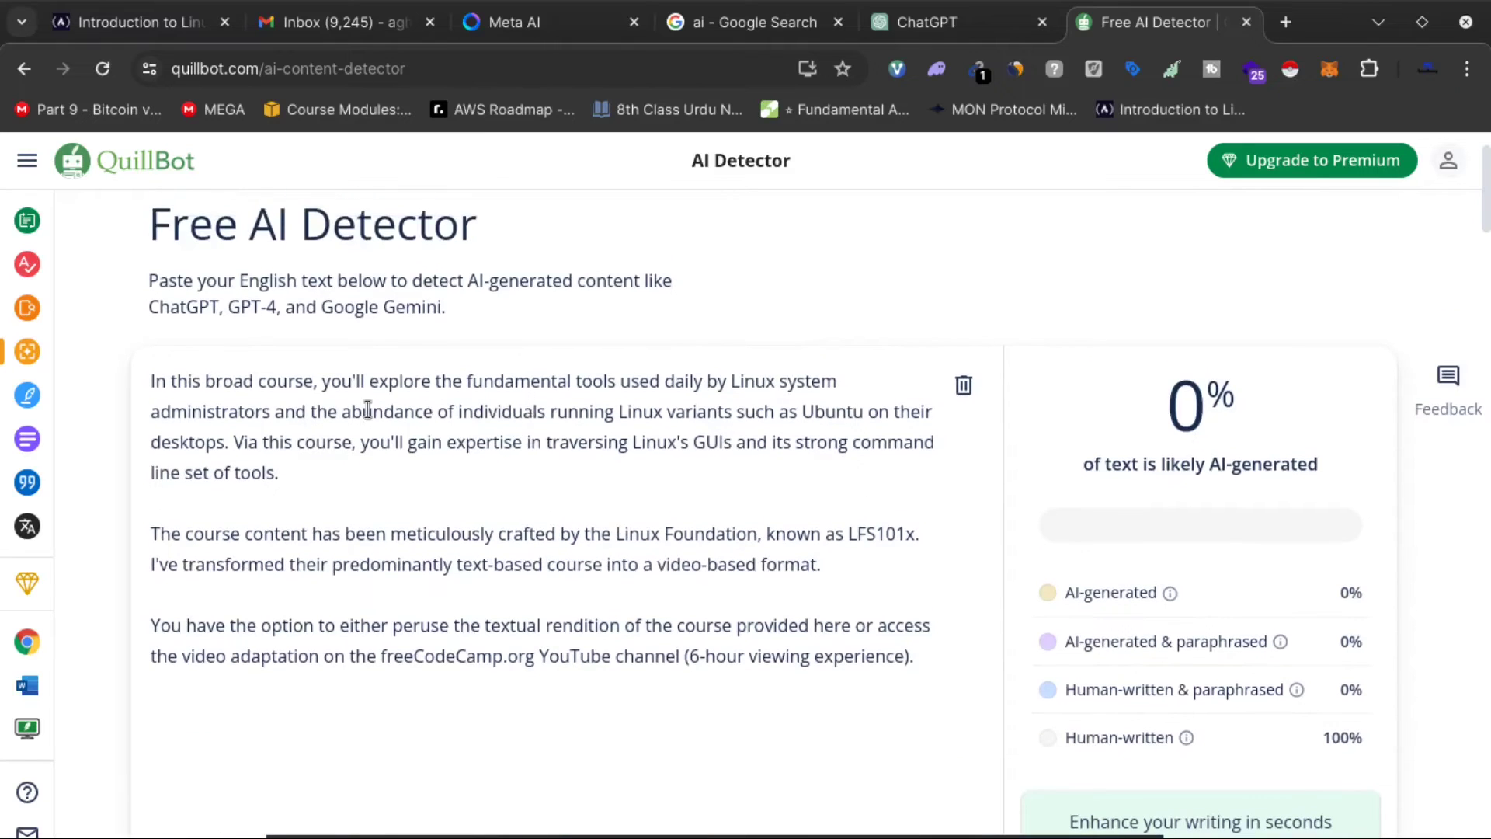
drag(258, 380, 337, 381)
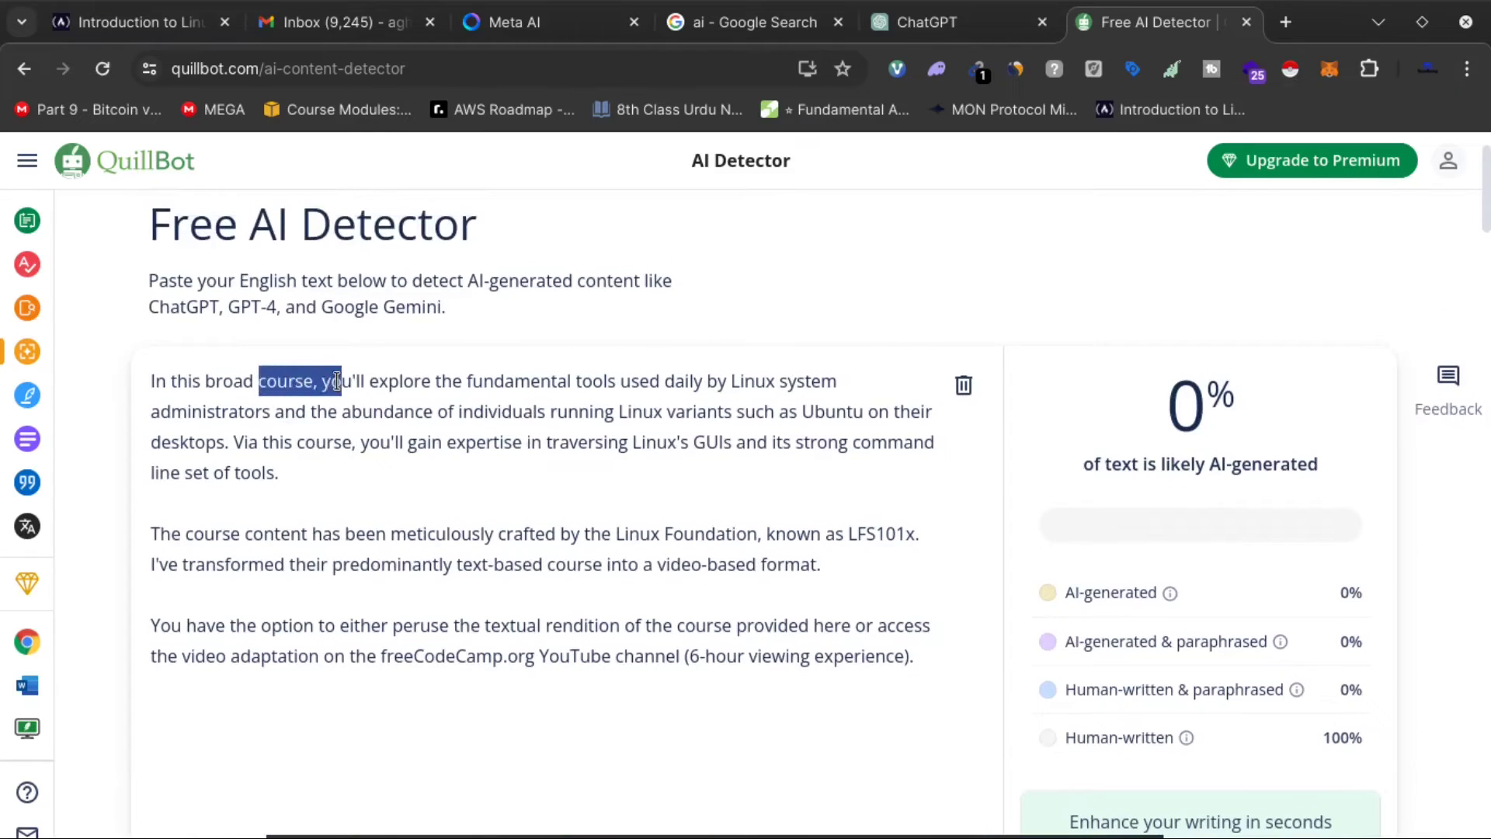
click(413, 381)
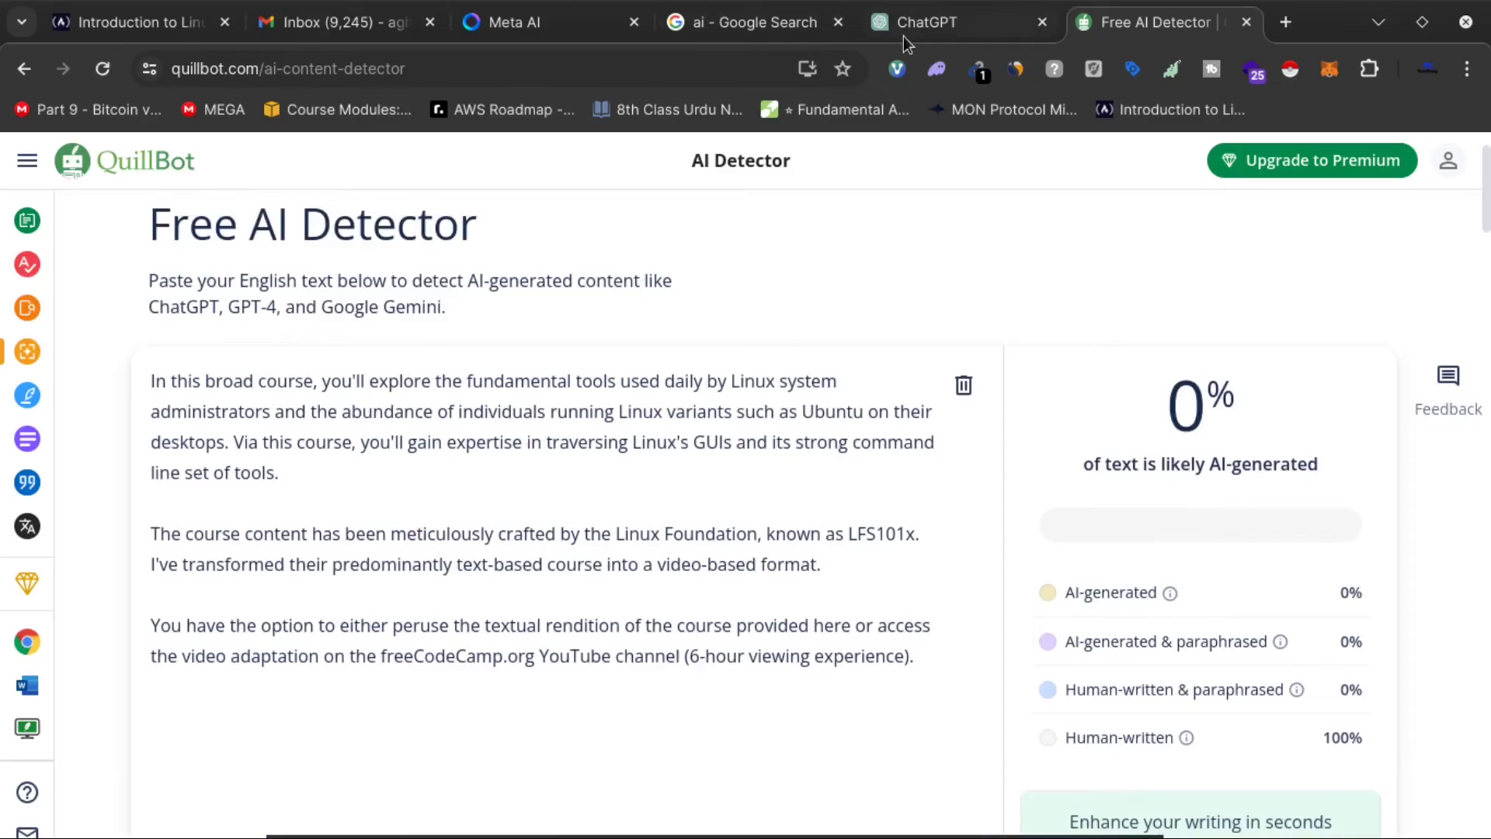
- Select the original first paragraph in ChatGPT's reply for comparison
click(902, 36)
scroll(680, 441, up, 5)
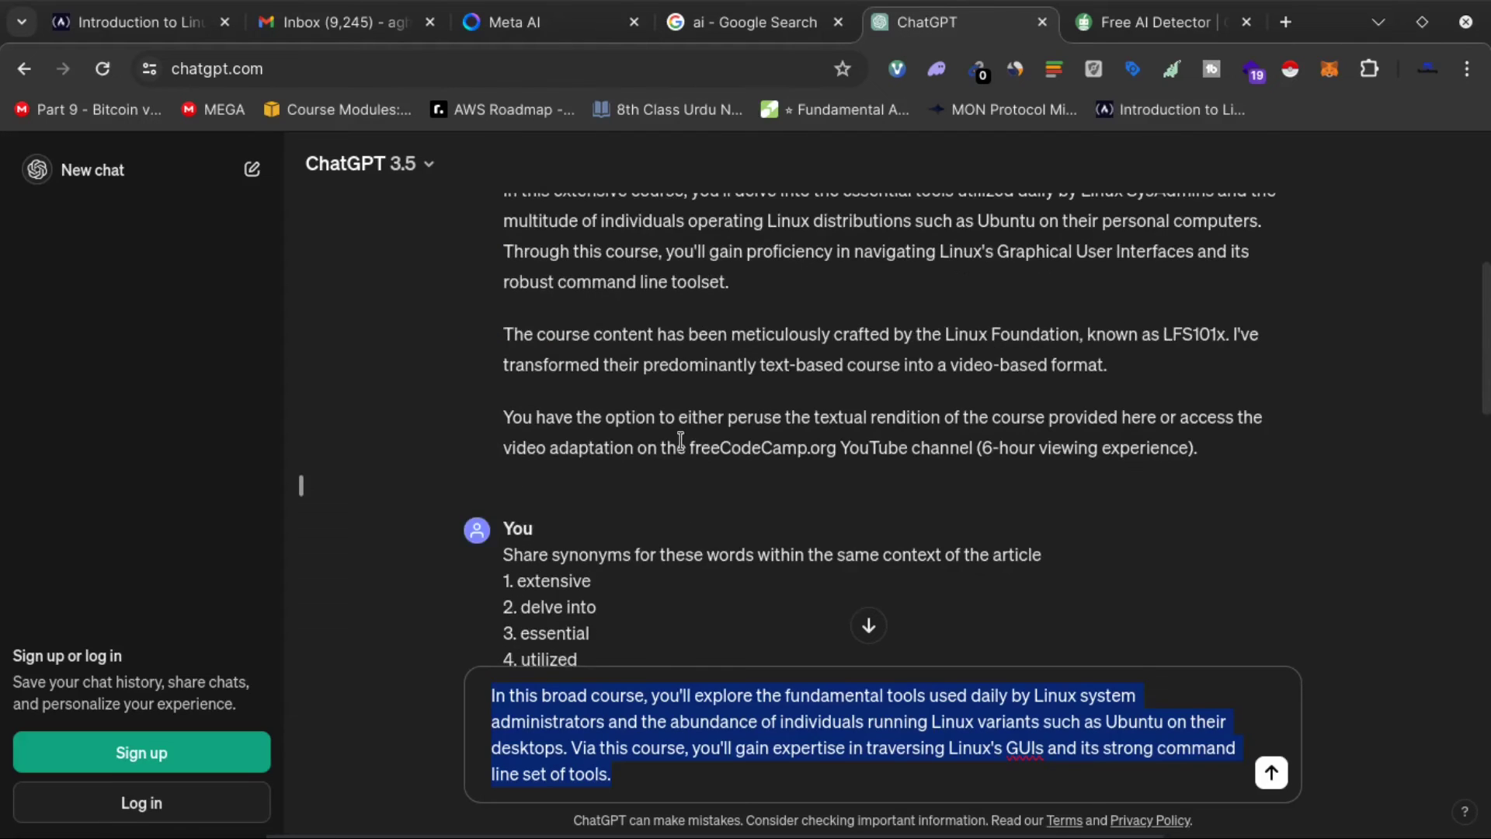
scroll(680, 440, up, 1)
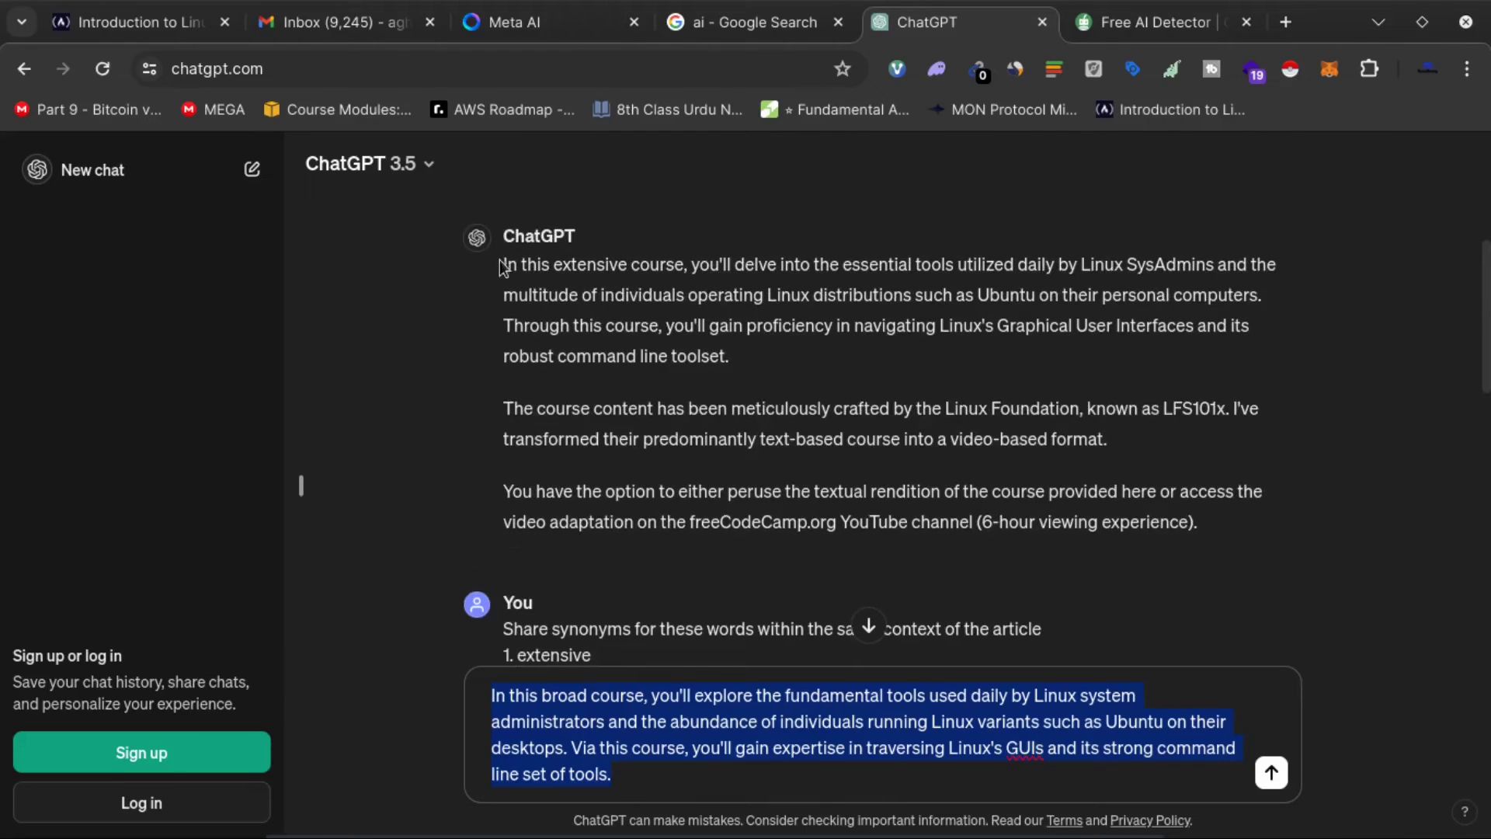
drag(502, 266, 748, 348)
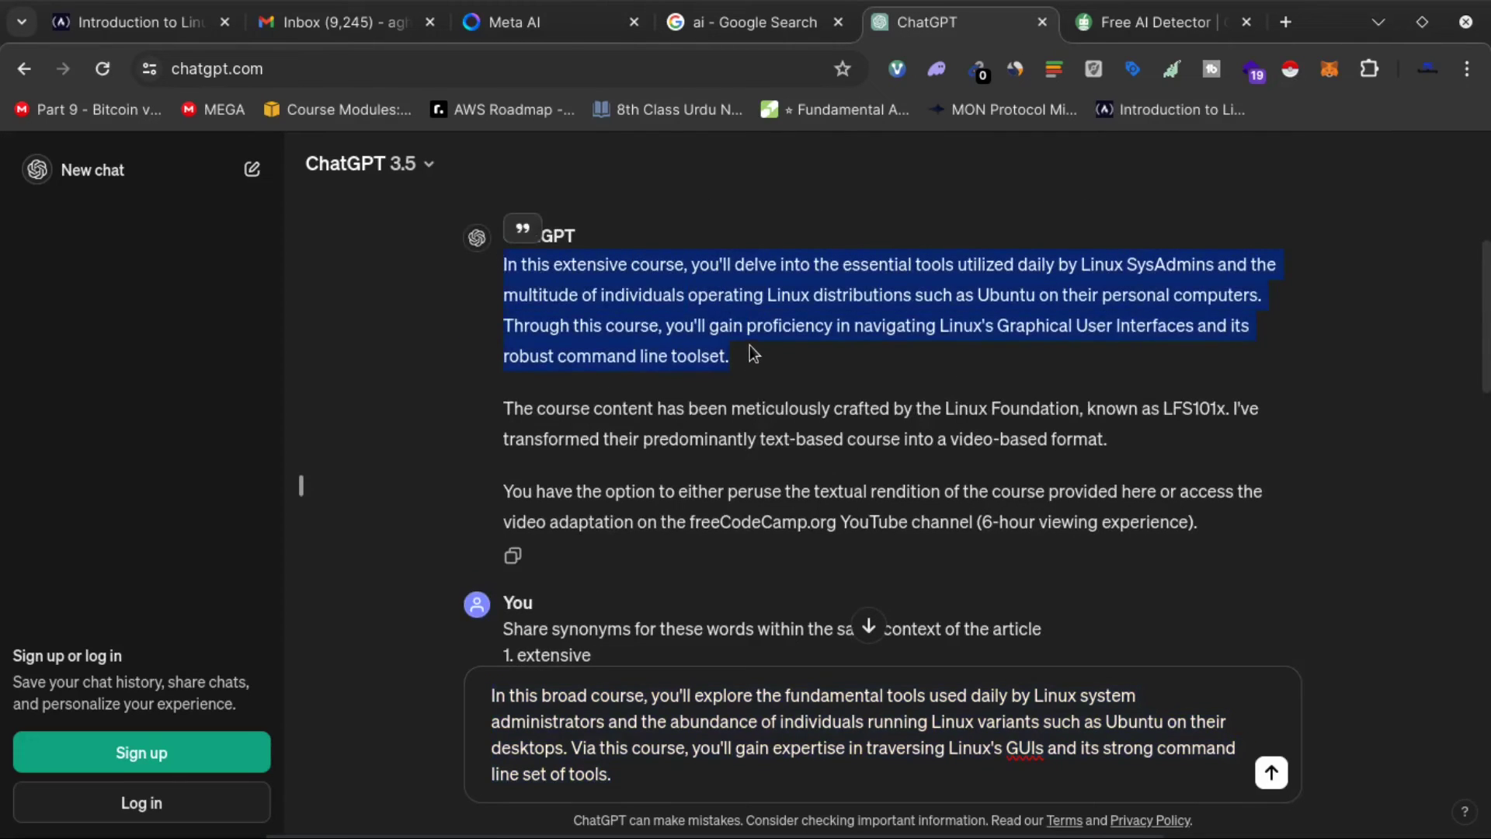
click(749, 345)
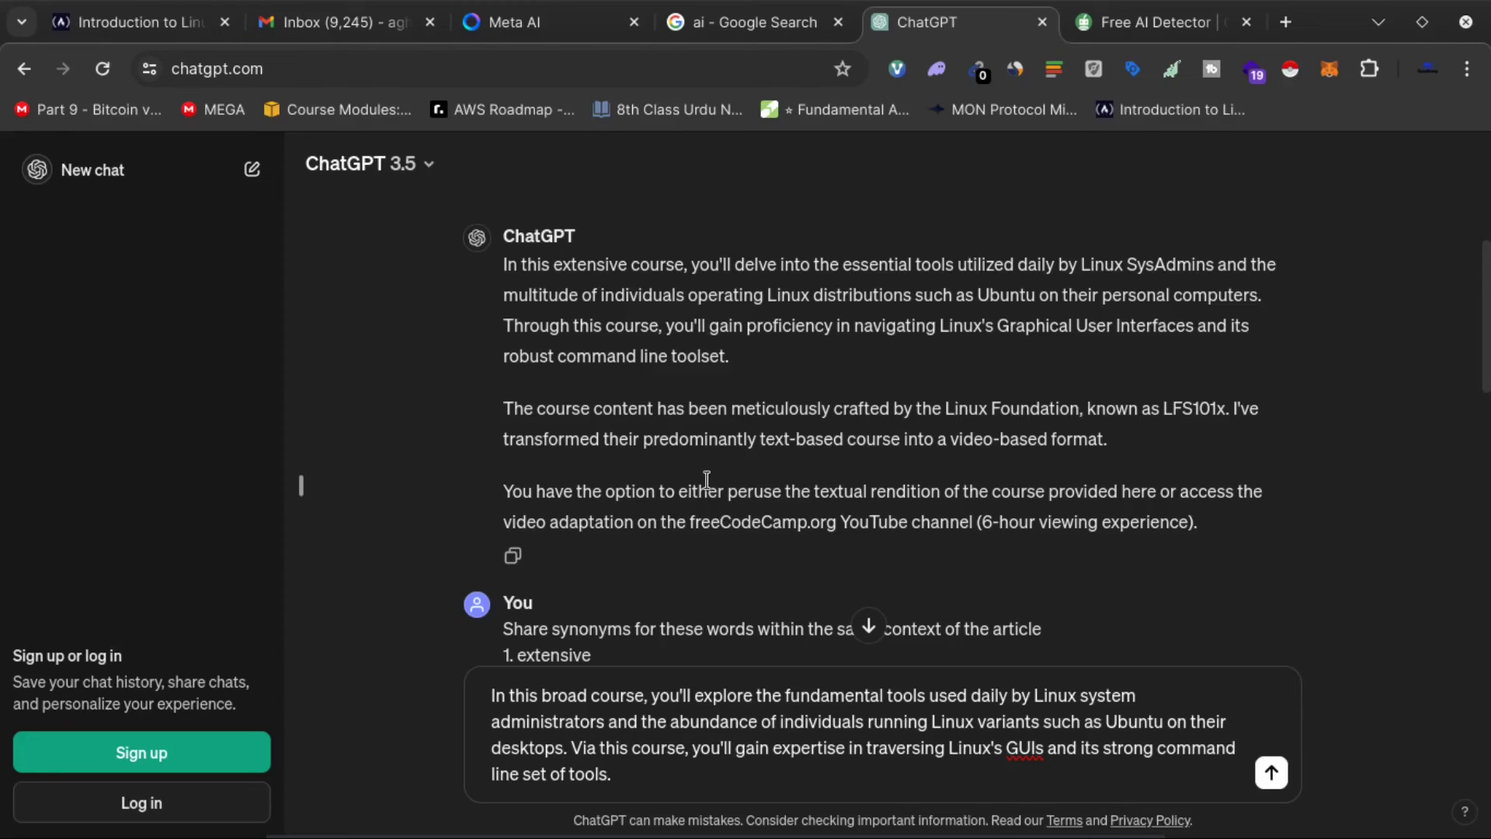
- Scroll through ChatGPT's list of suggested synonyms
scroll(707, 479, down, 2)
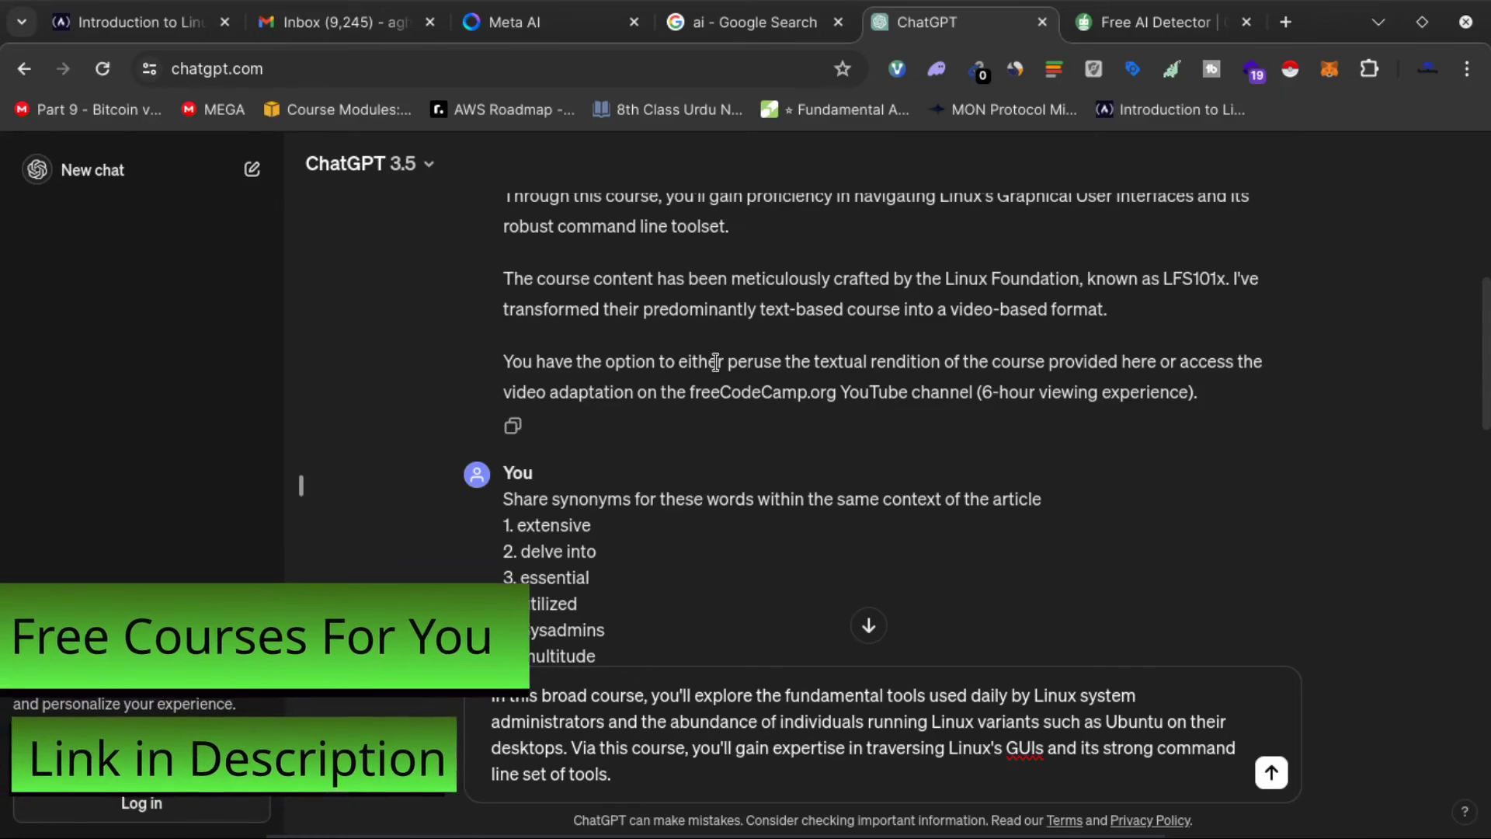
scroll(715, 362, up, 2)
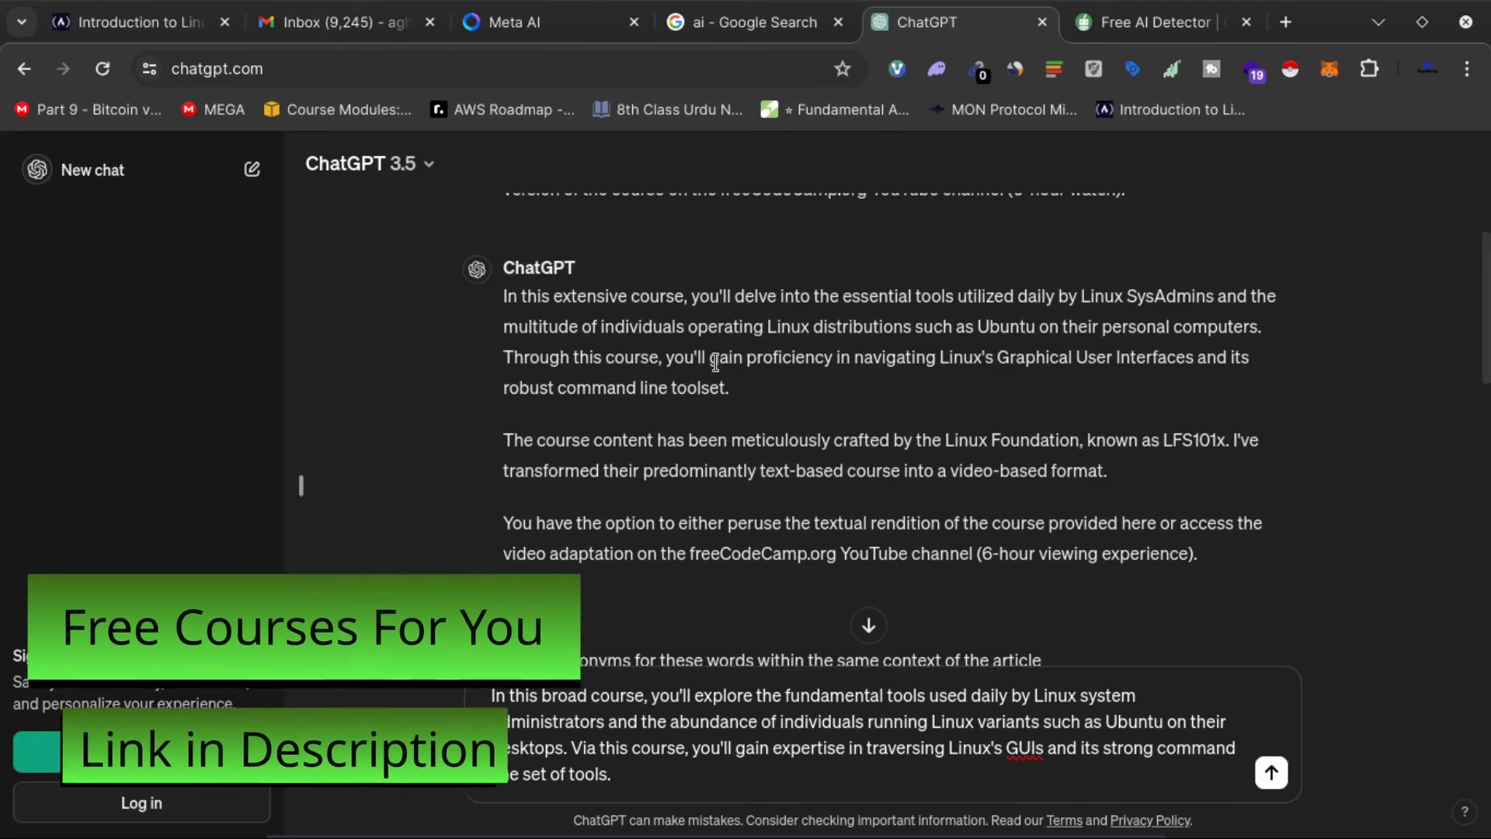
scroll(715, 361, down, 3)
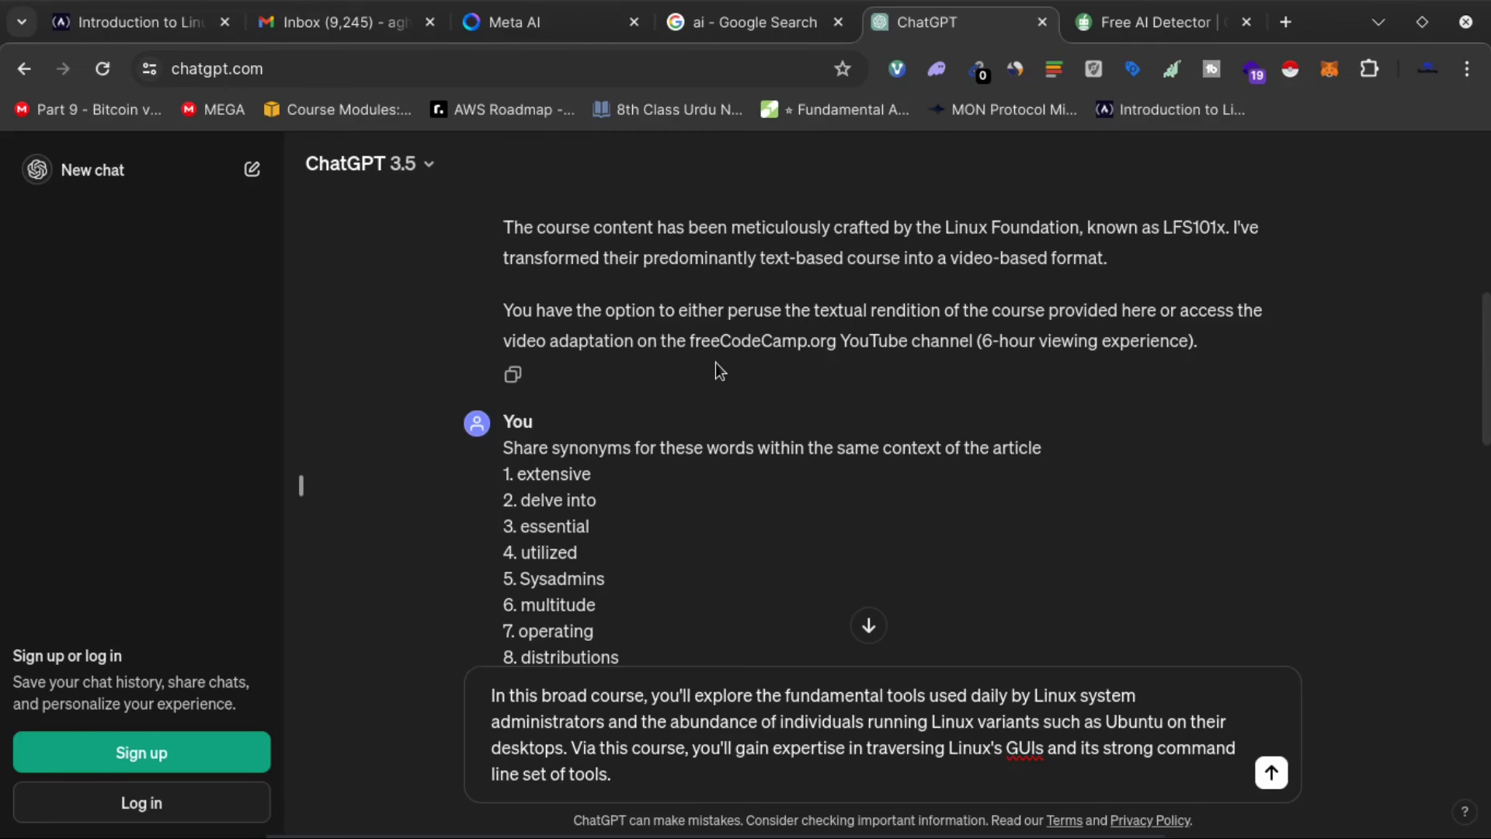
scroll(715, 362, up, 3)
scroll(715, 361, down, 5)
scroll(715, 362, down, 2)
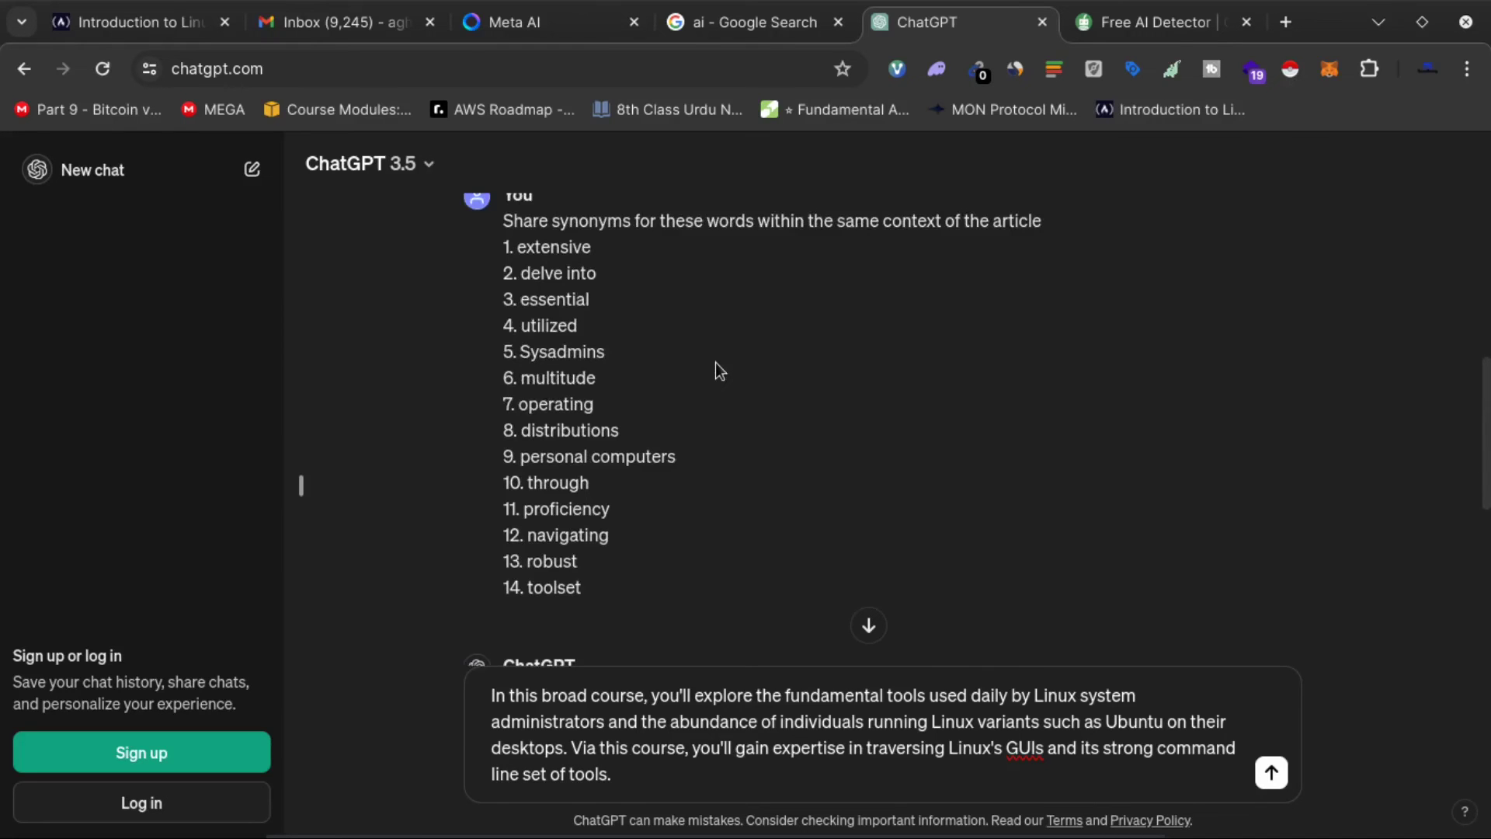
scroll(715, 361, down, 8)
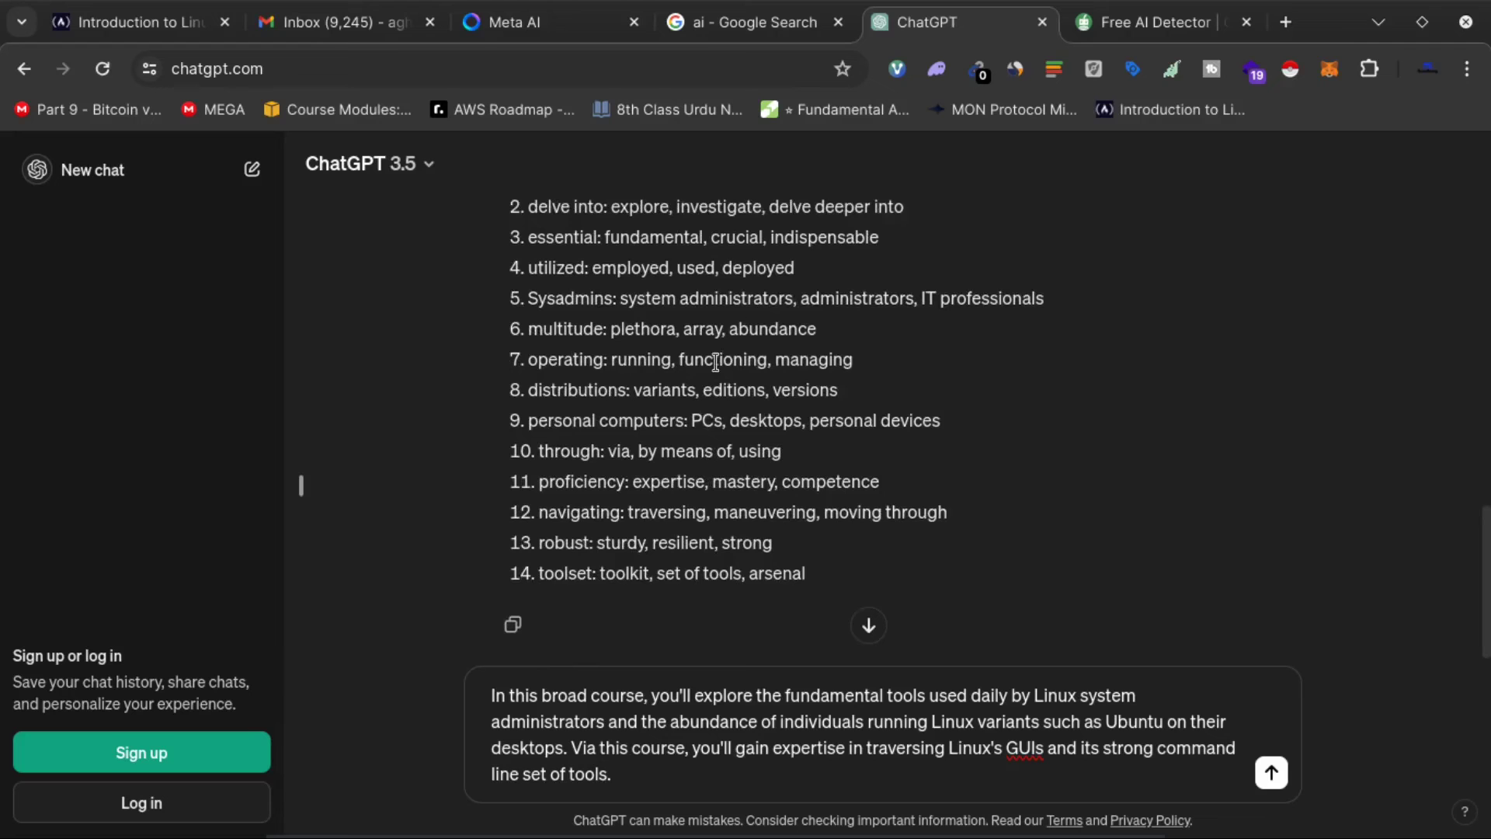
click(488, 27)
- Return to the Free AI Detector tab and place the cursor after the passage's first paragraph
click(957, 24)
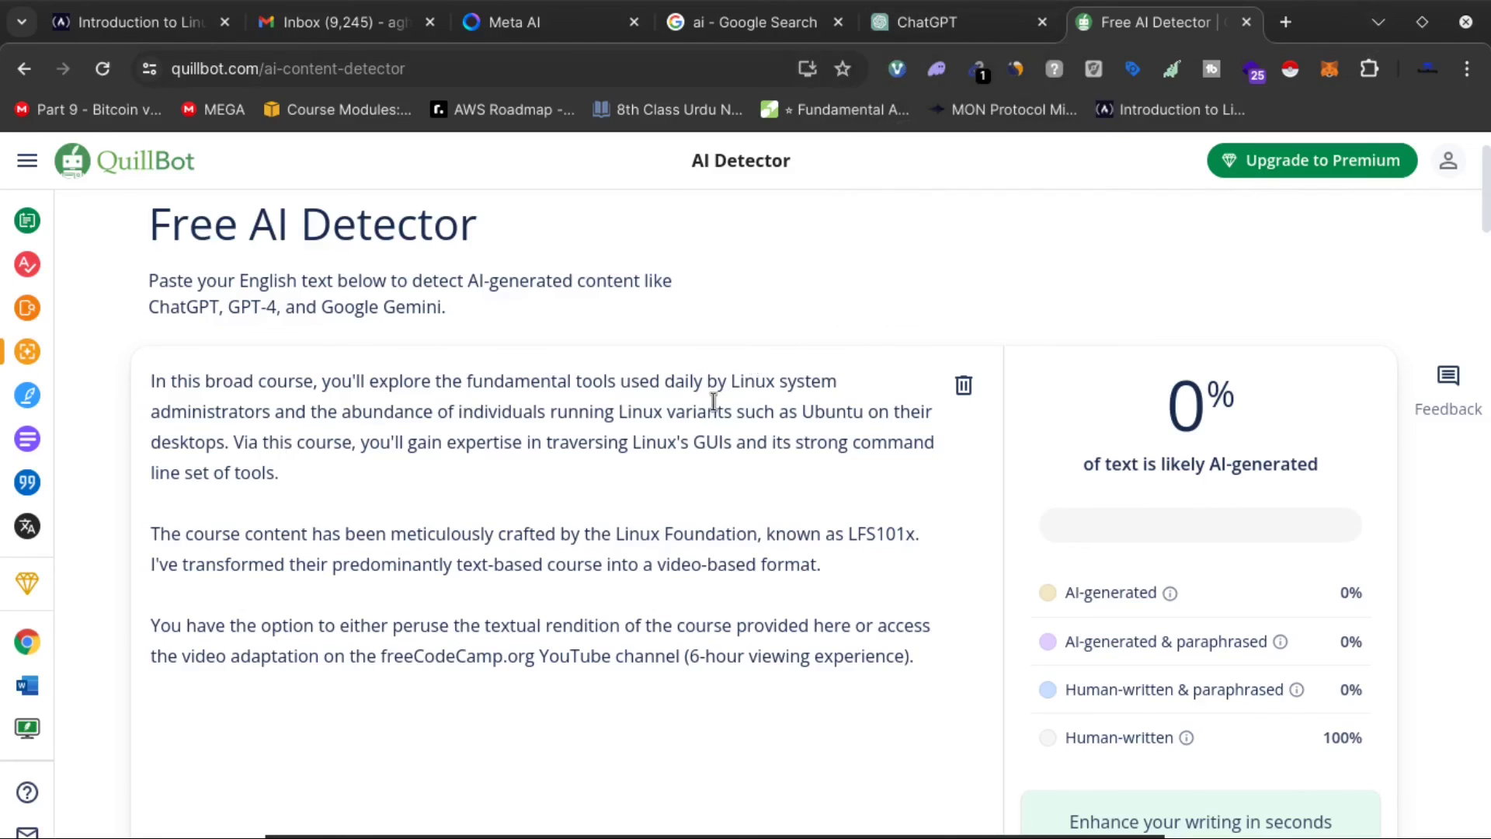
click(619, 466)
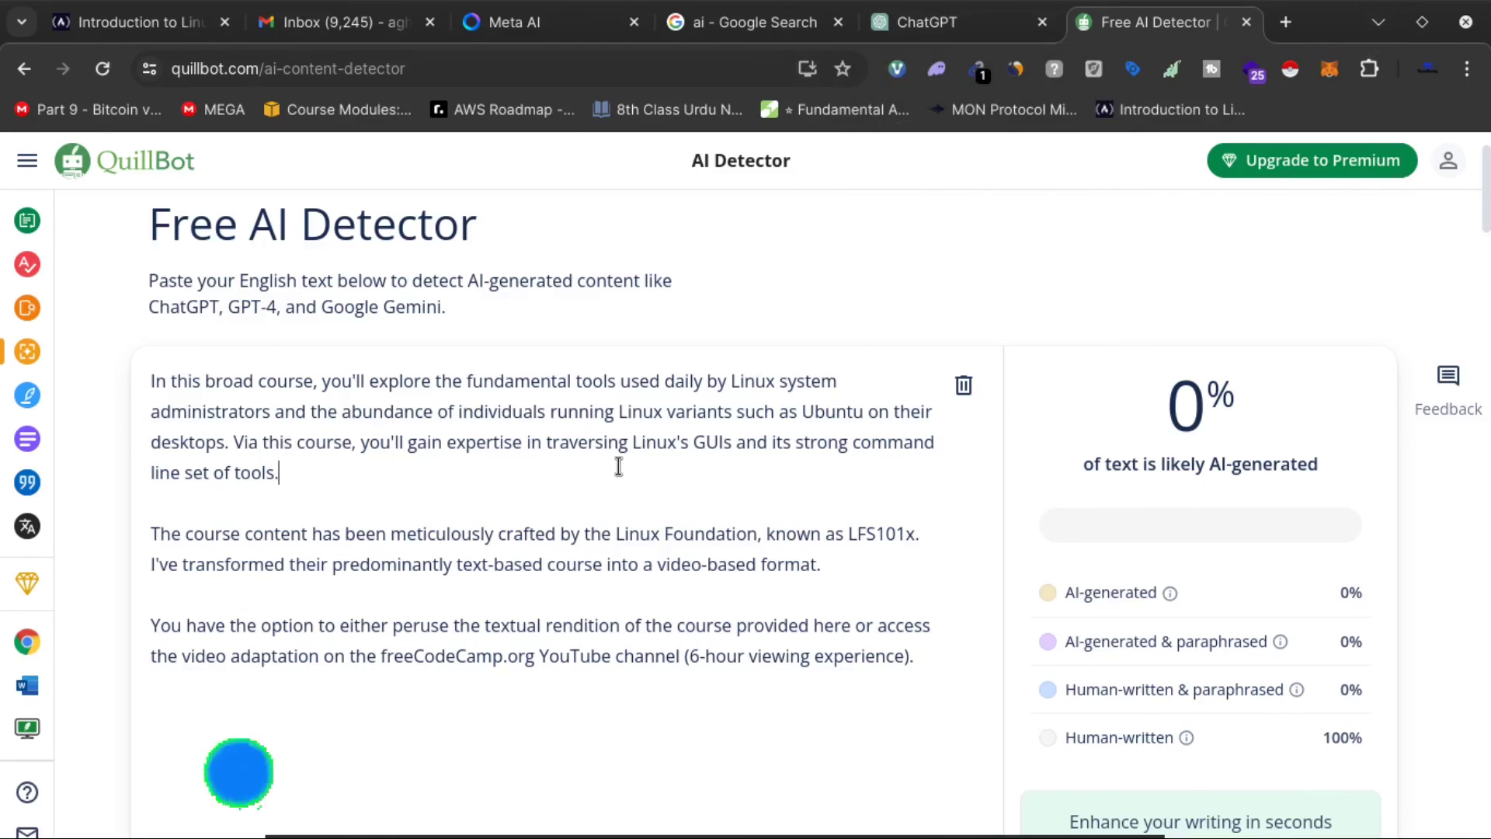